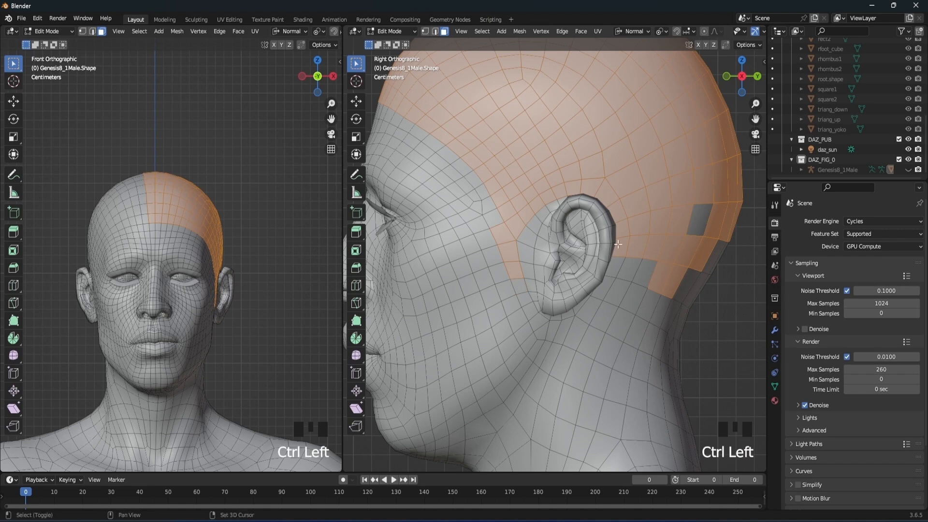
Adjust the scalp face selection at the sideburn and along the front and back edges of the left ear
left_click(560, 252, "shift")
left_click(561, 252, "shift")
left_click(530, 264, "shift")
left_click(530, 265, "shift")
left_click(507, 260, "ctrl")
left_click(507, 260, "ctrl")
left_click(619, 250, "shift")
Add the missing faces directly behind and below the left ear to the scalp selection
scroll(620, 250, "up", 4)
middle_click_drag(619, 250, 609, 165)
left_click(648, 179, "shift")
left_click(651, 212, "shift")
middle_click_drag(650, 213, 580, 387)
left_click(667, 314, "shift")
left_click(660, 407, "shift")
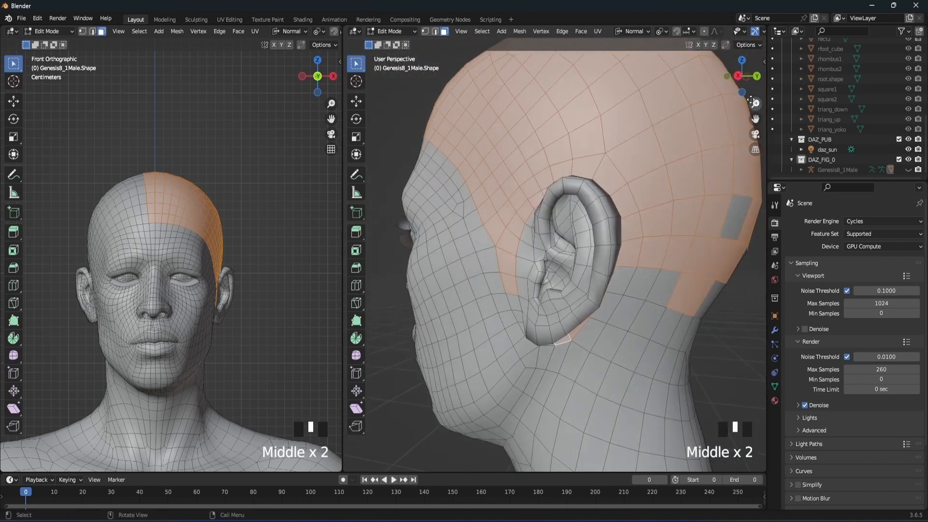
Extend the face selection from behind the left ear down the side and back of the neck to the nape
left_click(735, 75)
left_click(543, 377, "shift")
left_click(536, 421, "shift")
scroll(536, 421, "down", 3)
left_click(580, 348, "shift")
left_click(605, 352, "shift")
left_click(609, 309, "shift")
left_click(602, 274, "shift")
left_click(594, 283, "shift")
left_click(662, 232, "shift")
left_click(670, 281, "shift")
left_click(601, 377, "shift")
left_click(628, 367, "shift")
left_click(626, 346, "shift")
left_click(648, 314, "shift")
left_click(652, 290, "shift")
left_click(643, 358, "shift")
left_click(680, 265, "shift")
Add the lower nape faces across the back of the neck toward the right ear to the selection
left_click(742, 76)
left_click(742, 76)
left_click(742, 77)
left_click(742, 76)
scroll(745, 82, "down", 4)
left_click(618, 203, "shift")
left_click(622, 271, "shift")
left_click(742, 77)
scroll(628, 290, "up", 5)
left_click(604, 373, "shift")
left_click(628, 367, "shift")
left_click(650, 363, "shift")
left_click(672, 360, "shift")
scroll(304, 141, "up", 7)
Add the faces below and behind the right ear to the scalp selection
left_click(333, 77)
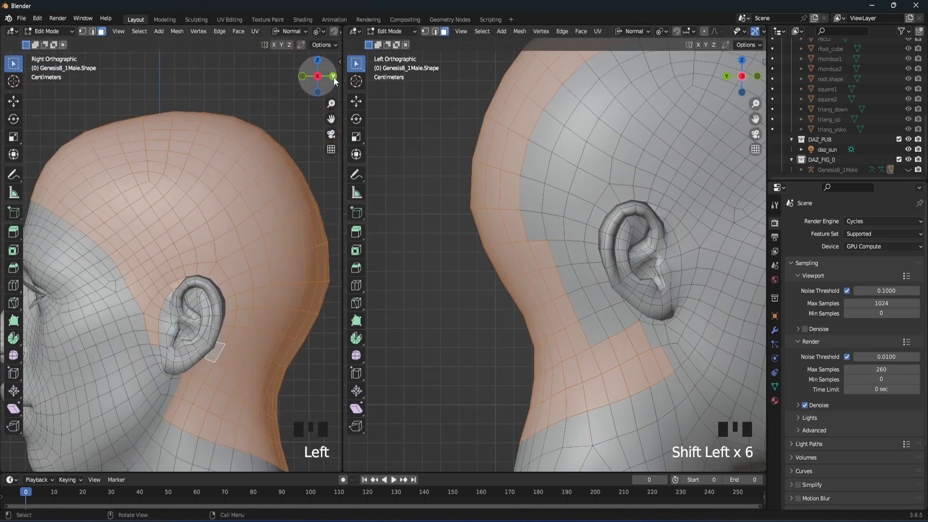
left_click(646, 340, "shift")
left_click(638, 325, "shift")
left_click(629, 310, "shift")
left_click(553, 231, "shift")
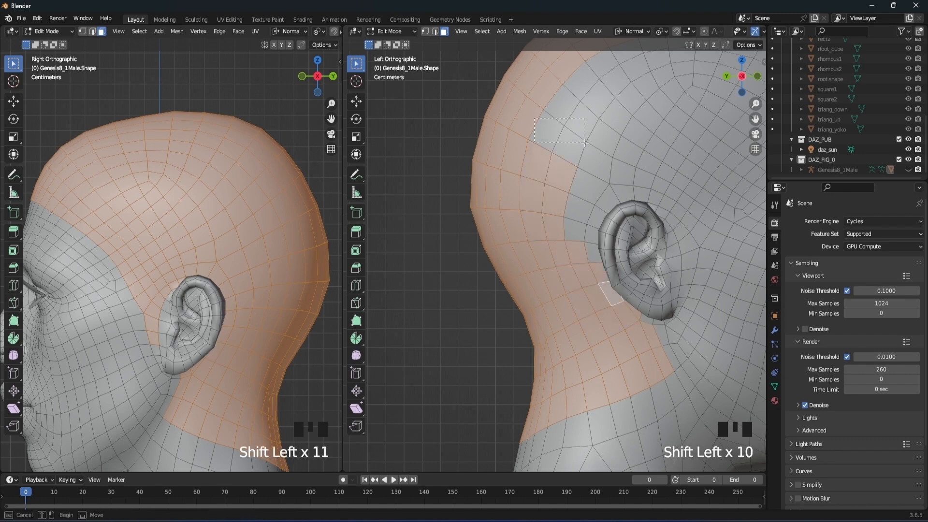
Add the crown and upper forehead faces on the right side of the head down to the front hairline
left_click_drag(756, 119, 571, 119)
left_click_drag(755, 119, 755, 148)
left_click(517, 97, "shift")
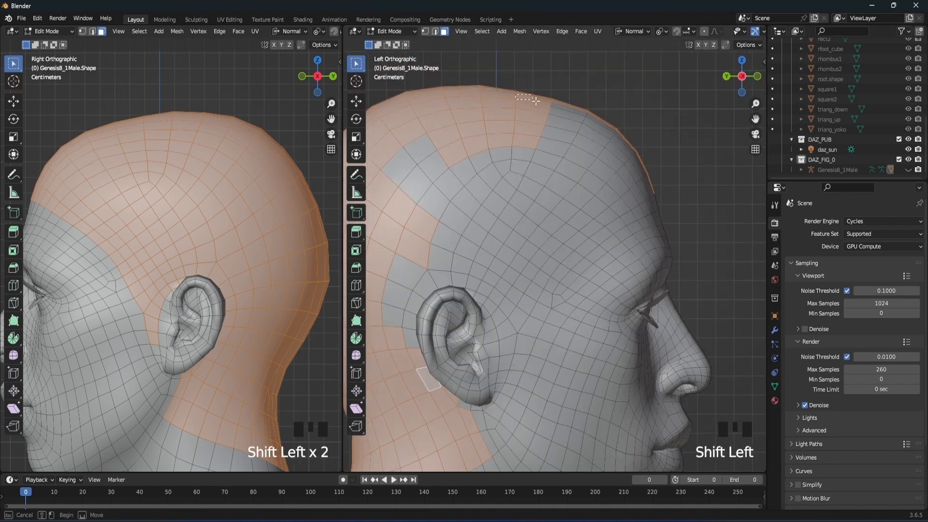
left_click(594, 145, "shift")
left_click(624, 169, "shift")
left_click(648, 186, "shift")
left_click(631, 196, "shift")
left_click(302, 76)
left_click_drag(575, 149, 601, 188, "shift")
left_click_drag(573, 181, 613, 210, "shift")
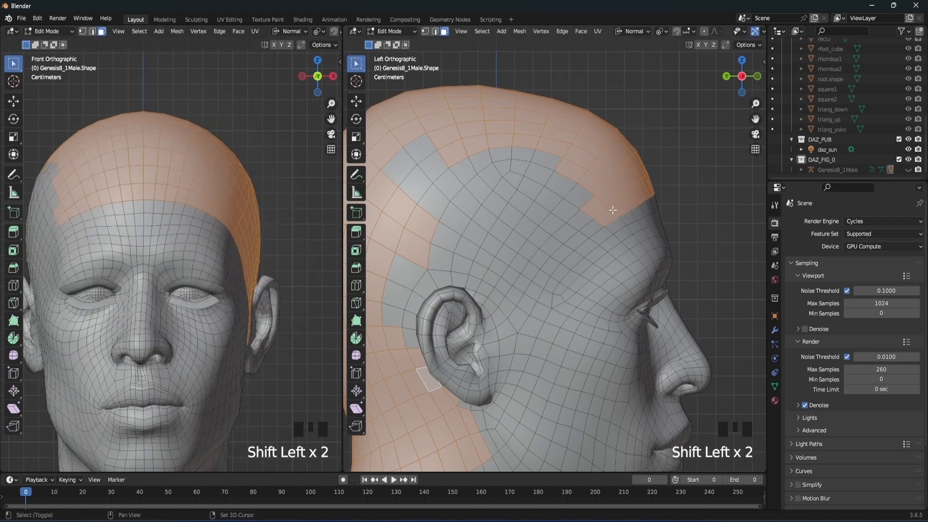
Fill the face selection across the right side of the head between the crown and the temple
left_click_drag(573, 239, 602, 249, "ctrl")
left_click_drag(538, 160, 580, 203, "shift")
left_click_drag(568, 232, 542, 207, "shift")
left_click_drag(421, 184, 460, 227, "shift")
left_click_drag(457, 194, 544, 220, "shift")
left_click_drag(508, 217, 532, 234, "shift")
left_click_drag(465, 215, 490, 231, "shift")
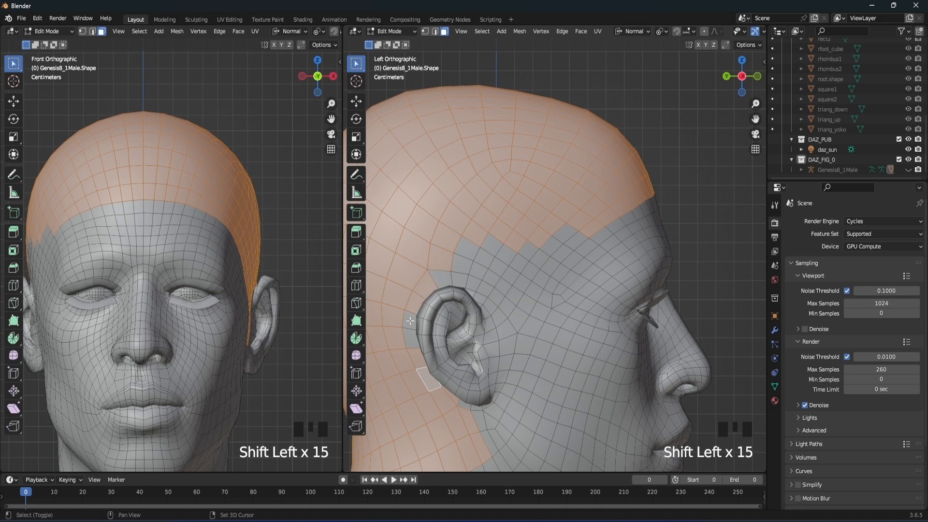
Add the faces around the top of the right ear and down the right sideburn to the selection
left_click_drag(433, 277, 448, 283, "shift")
left_click_drag(454, 278, 474, 285, "shift")
left_click_drag(486, 278, 515, 290, "shift")
left_click_drag(497, 299, 518, 329, "shift")
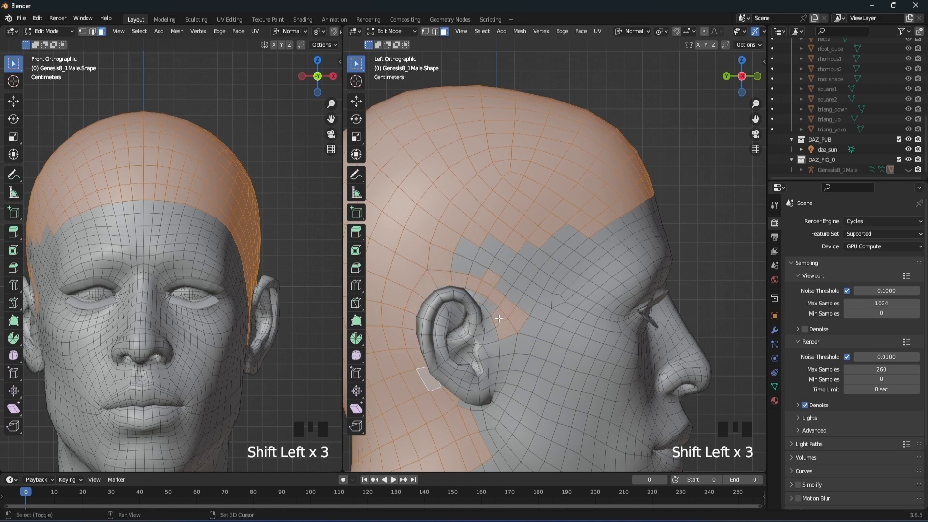
left_click(489, 309, "shift")
left_click(480, 298, "shift")
Fill the remaining unselected faces at the right temple between the hairline and the sideburn
left_click_drag(538, 266, 524, 289, "shift")
left_click_drag(541, 286, 502, 282, "shift")
left_click_drag(495, 248, 484, 268, "shift")
left_click_drag(473, 247, 461, 263, "shift")
Add the remaining faces hidden behind and above the right ear to the scalp selection
middle_click_drag(467, 256, 537, 203)
left_click(383, 353, "shift")
left_click(383, 353, "shift")
left_click(383, 353, "shift")
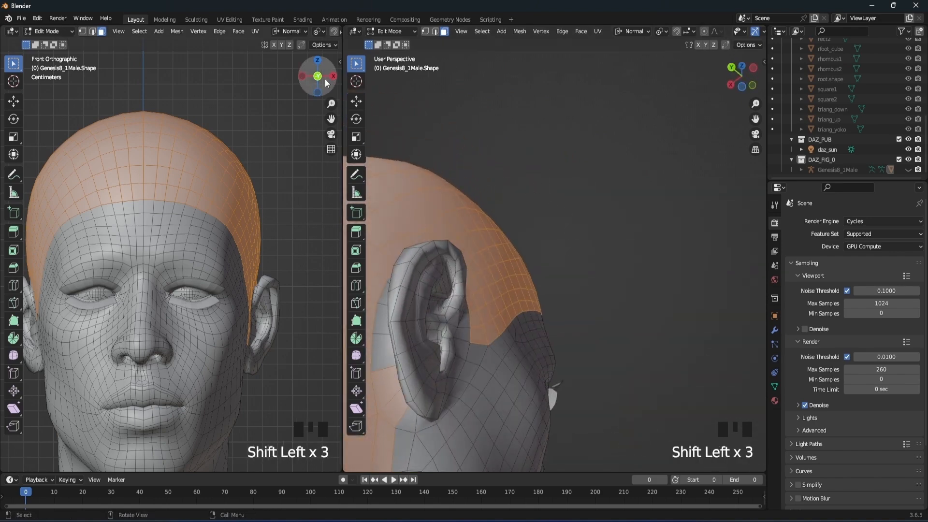
left_click(333, 76)
scroll(248, 339, "down", 2)
middle_click_drag(464, 314, 425, 242)
left_click(465, 183, "shift")
left_click(565, 171, "shift")
left_click(575, 173, "shift")
left_click(586, 178, "shift")
Check the scalp selection around the right ear and refine the faces at the sideburn's lower end
middle_click_drag(592, 182, 582, 212)
scroll(604, 207, "down", 6)
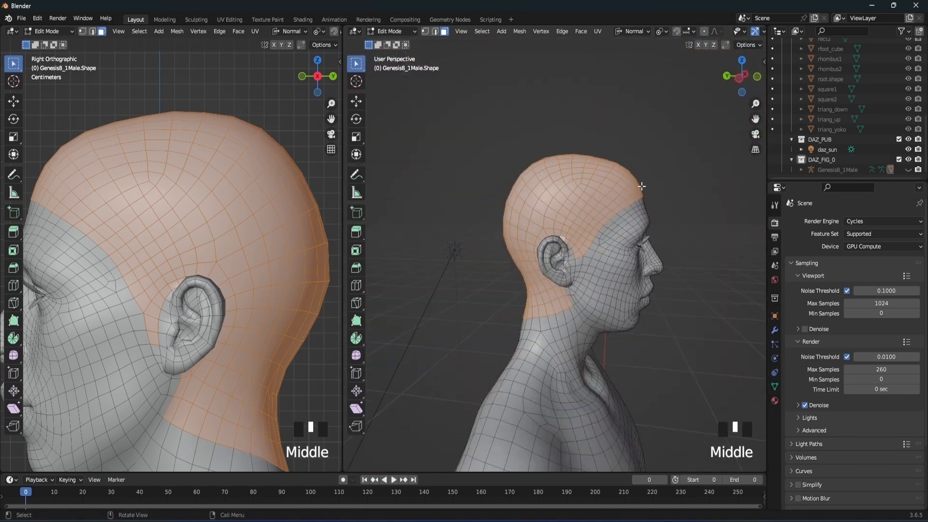
scroll(538, 286, "up", 6)
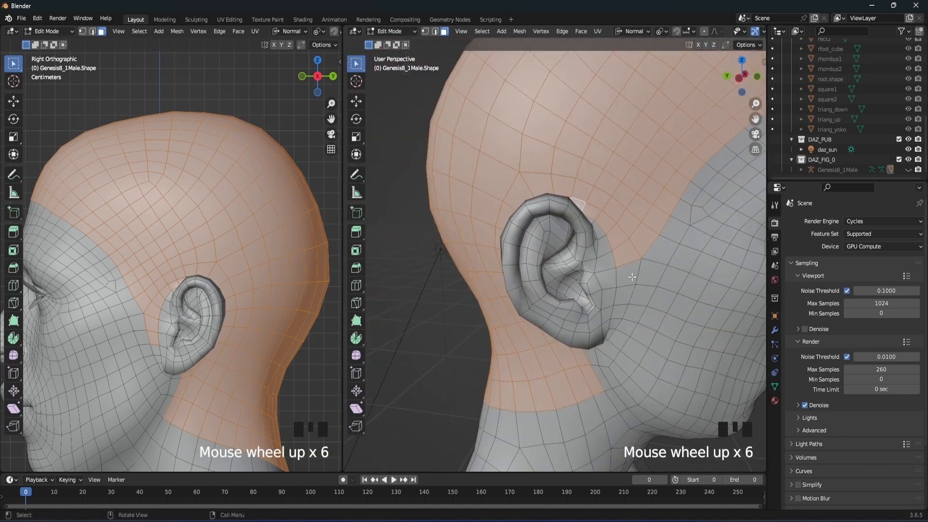
left_click(629, 274, "shift")
left_click(623, 295, "shift")
scroll(161, 382, "up", 5)
middle_click_drag(623, 290, 559, 270)
Separate a duplicate of the selected scalp faces into its own object and select it in Object Mode
left_click(746, 81)
left_click_drag(755, 119, 660, 104)
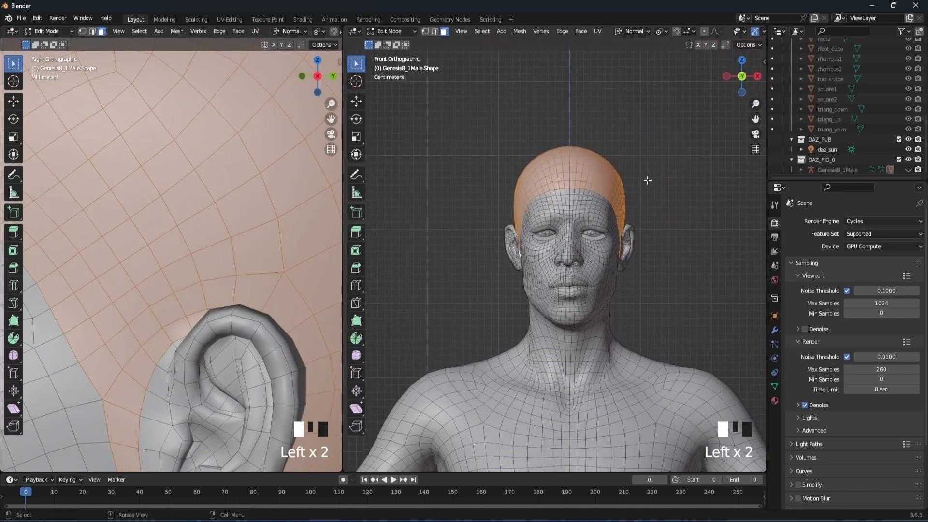
key("shift+d")
key("p")
left_click(590, 195)
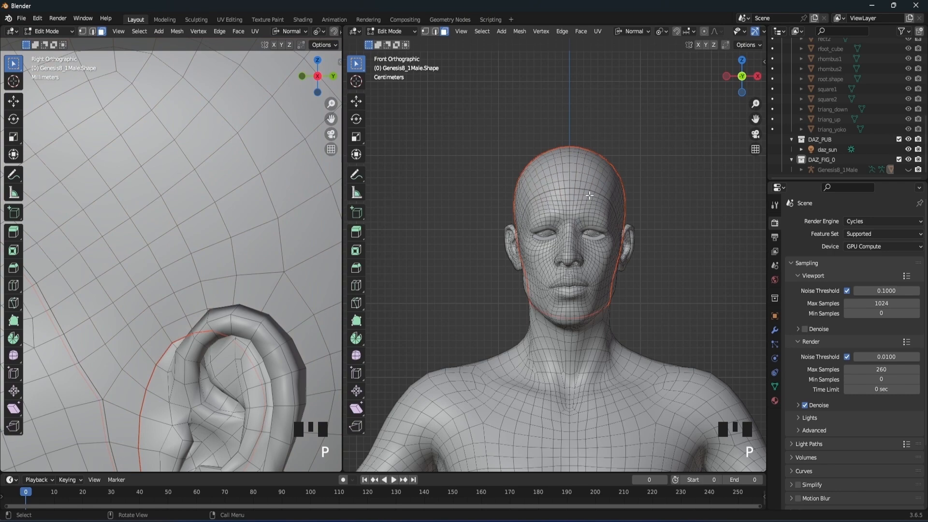
key("Tab")
left_click(588, 175)
scroll(295, 206, "down", 9)
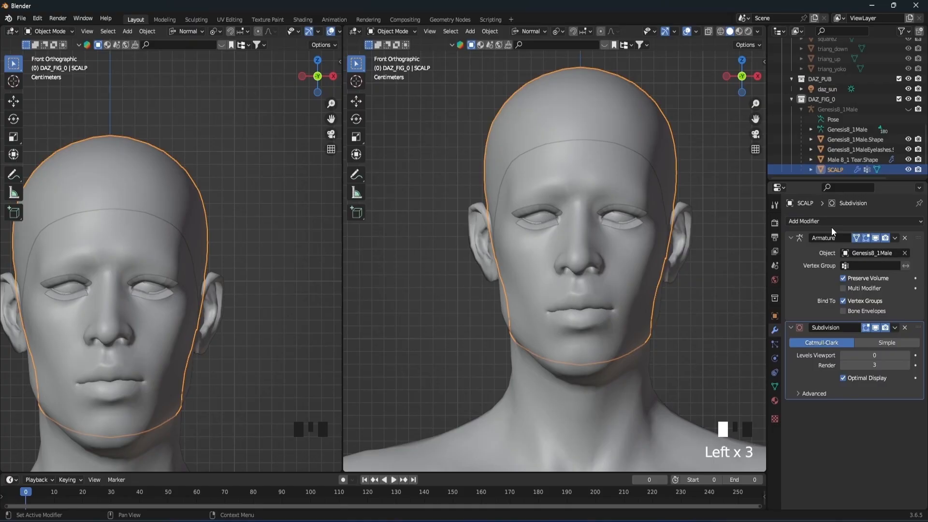
Add a Shrinkwrap modifier to the scalp object with the Genesis8_1Male body mesh as its target
left_click(832, 222)
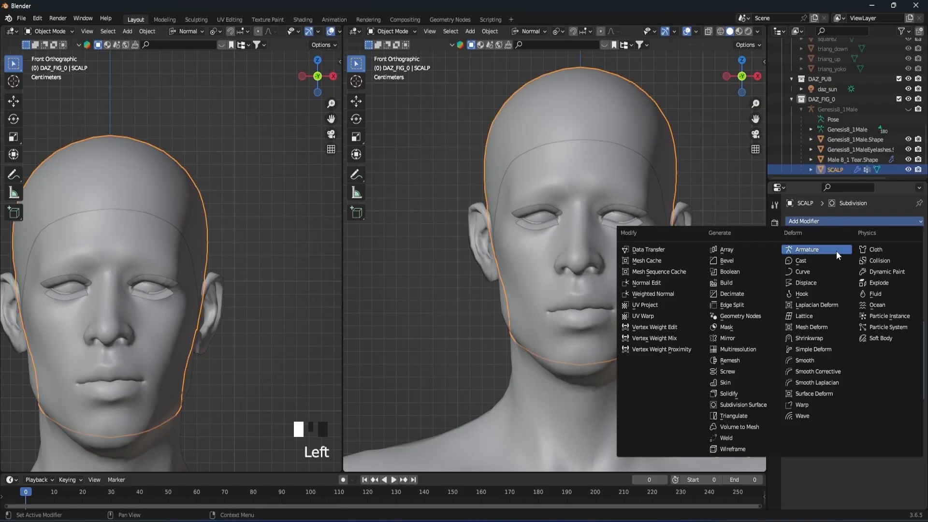
left_click(820, 338)
scroll(826, 402, "down", 3)
left_click(904, 447)
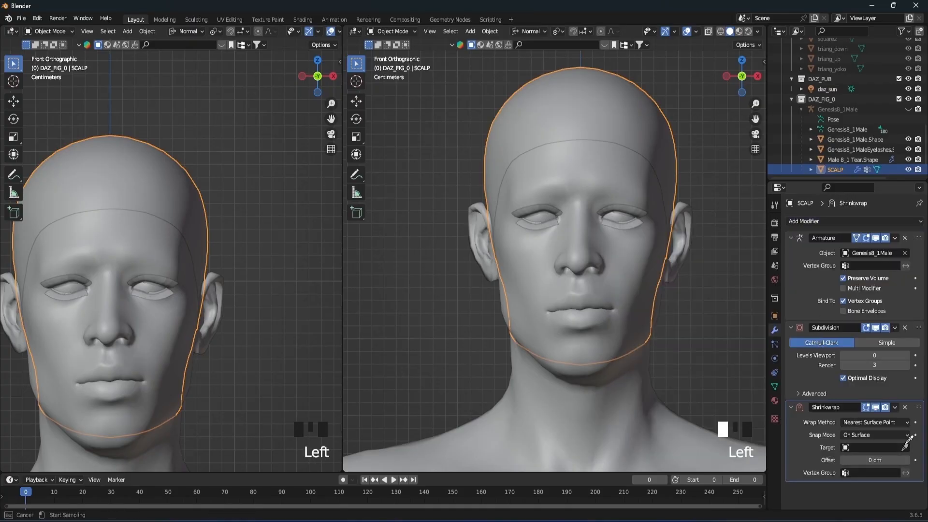
left_click(628, 257)
scroll(681, 266, "up", 1)
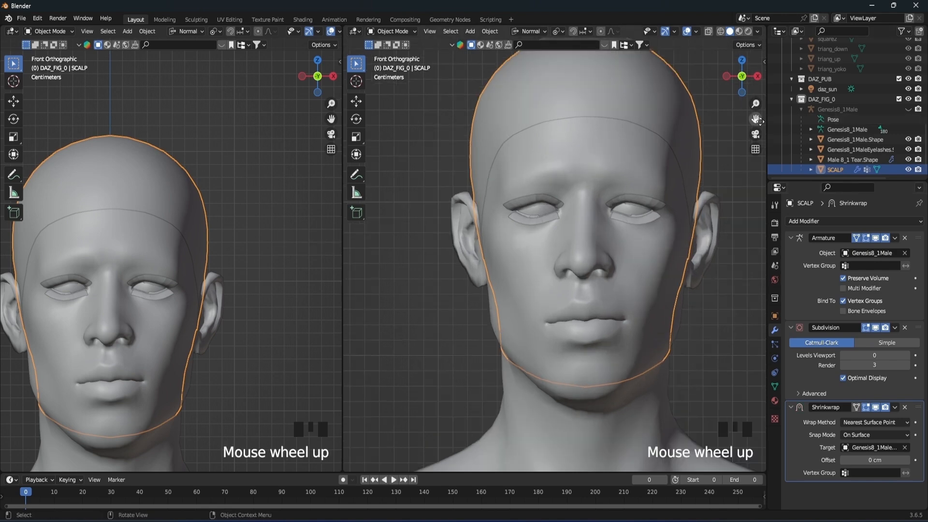
Set the Shrinkwrap snap mode to Above Surface and its offset to 0.03 cm
left_click_drag(756, 119, 734, 182)
left_click(873, 435)
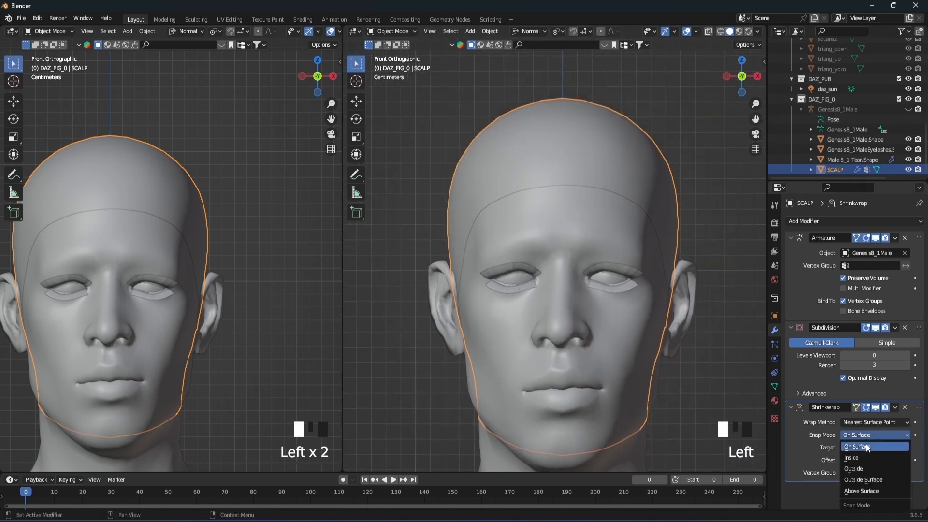
left_click(875, 486)
left_click(855, 460)
left_click(854, 461)
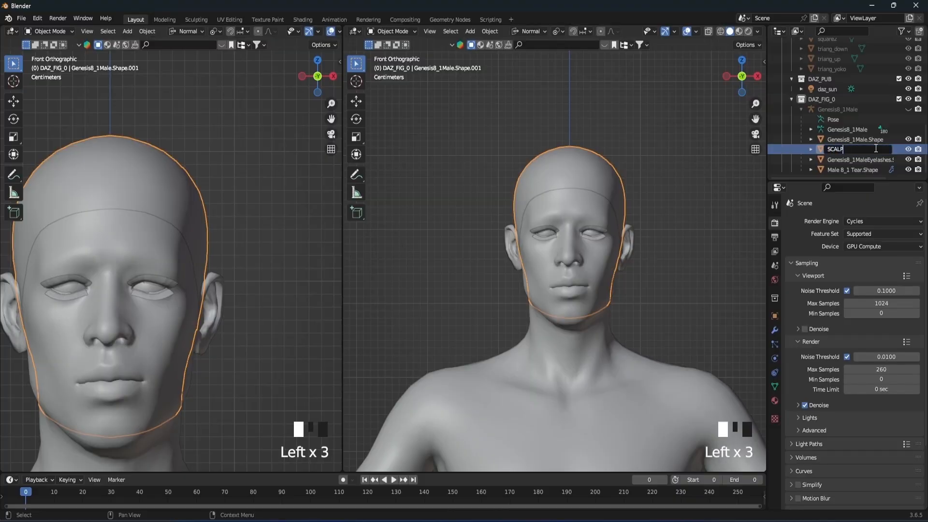
Name the separated object SCALP and open its mesh in Edit Mode
key("Return")
left_click(834, 170)
scroll(576, 234, "down", 2)
key("Tab")
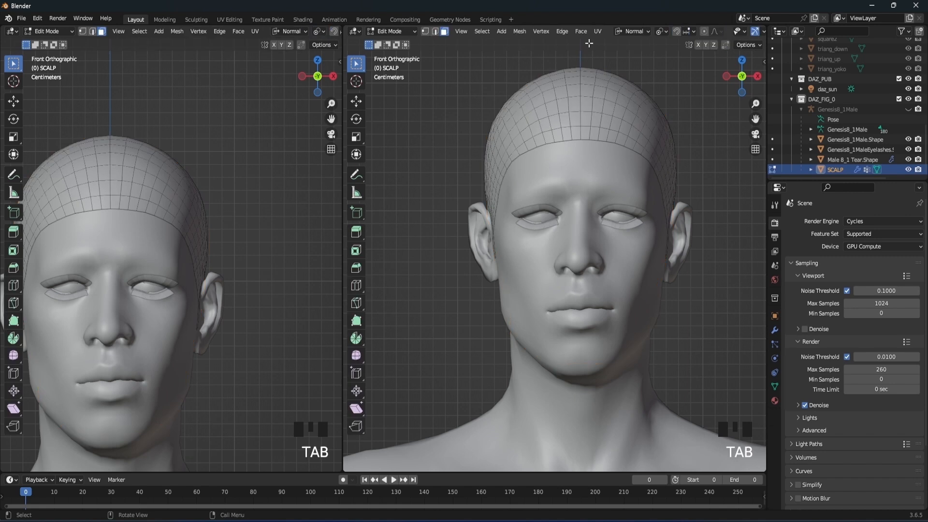
Turn on proportional editing with vertex selection and display each object in its own viewport colour
left_click(647, 30)
left_click(660, 31)
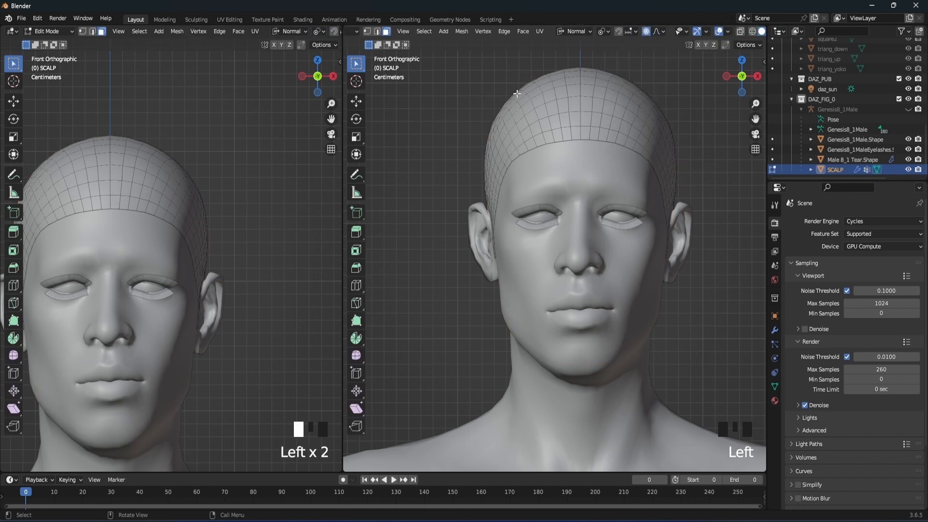
left_click(367, 31)
left_click(590, 144)
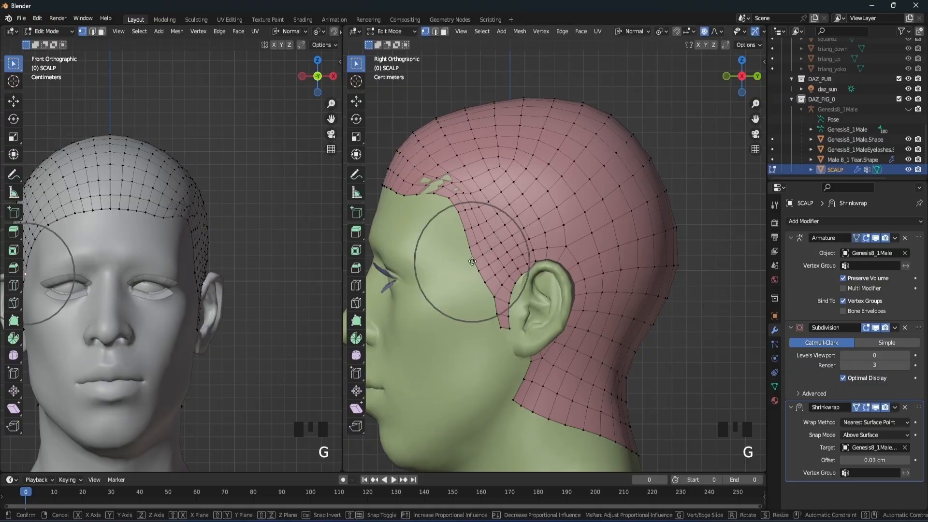
Pull the left temple hairline of the scalp mesh back toward the ear with proportional editing
left_click(455, 290)
key("g")
left_click(455, 257)
Raise the centre of the front hairline slightly on the forehead with proportional editing
left_click(110, 209)
key("g")
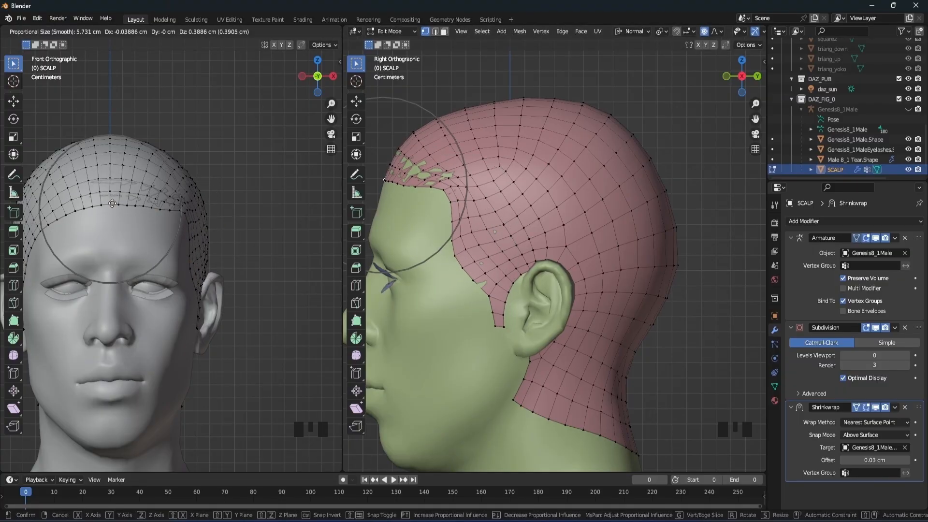
left_click(110, 209)
scroll(145, 208, "up", 5)
key("g")
left_click(100, 133)
Try to move a hairline vertex at the right temple, and undo the move
scroll(145, 193, "down", 3)
left_click(742, 76)
left_click(664, 235)
key("g")
left_click(655, 243)
key("ctrl+z")
Try to reshape the tip of the left sideburn with two vertex moves, and undo them
left_click(742, 76)
left_click(501, 327)
key("g")
left_click(496, 331)
key("g")
left_click(493, 315)
key("ctrl+z")
key("ctrl+z")
key("ctrl+z")
Enable X-axis mirroring for the scalp mesh and adjust the sideburn tip
key("g")
left_click(635, 277)
left_click(742, 76)
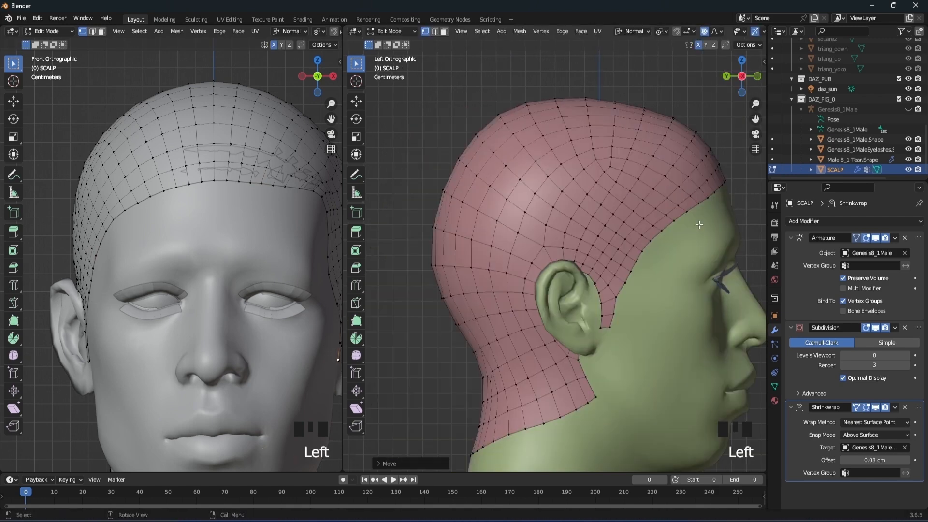
Pull the right temple hairline and the edge above the sideburn back to match the left side
left_click(333, 76)
left_click(688, 211)
key("g")
left_click(656, 239)
key("g")
key("g")
left_click(632, 292)
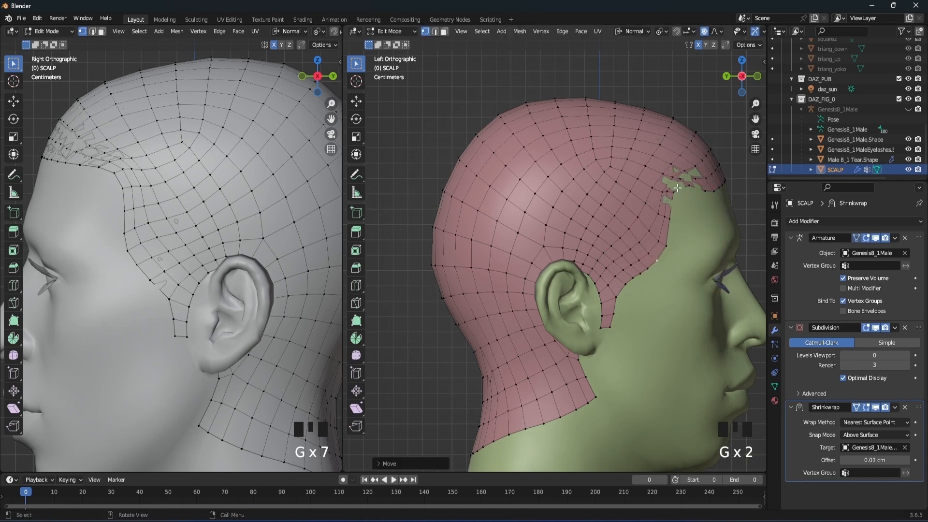
Move two vertices at the temple corner of the scalp's hairline to smooth its outline
left_click(302, 76)
key("g")
middle_click_drag(687, 184, 547, 192)
key("g")
left_click(685, 178)
Set the Shrinkwrap offset to 0.08 cm and reposition two more vertices along the temple hairline
double_click(871, 460)
key("BackSpace")
type("0.08")
middle_click_drag(547, 232, 497, 240)
key("g")
left_click(690, 190)
key("g")
left_click(669, 197)
scroll(146, 193, "down", 5)
scroll(145, 203, "down", 4)
scroll(497, 241, "up", 8)
left_click(741, 75)
left_click(727, 76)
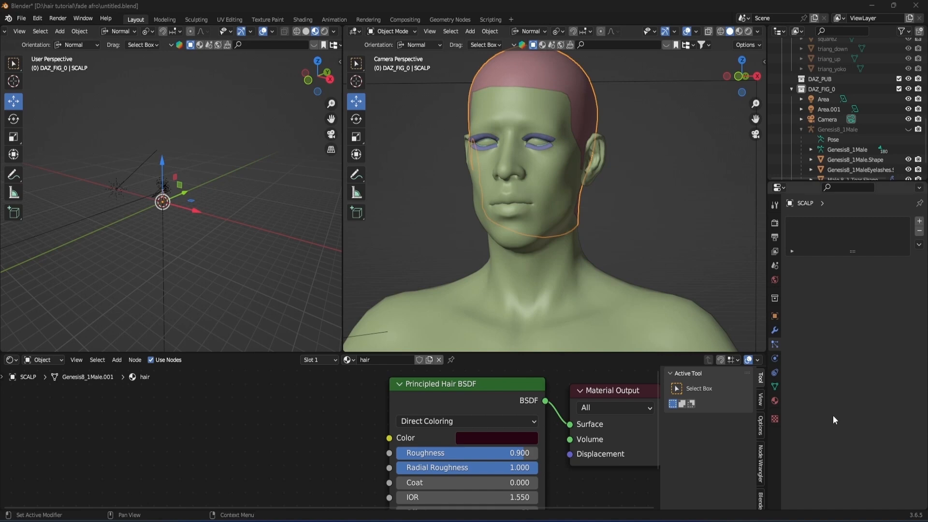
Add a Hair particle system to the scalp with a hair length of 0.02 cm
left_click(920, 221)
left_click(884, 280)
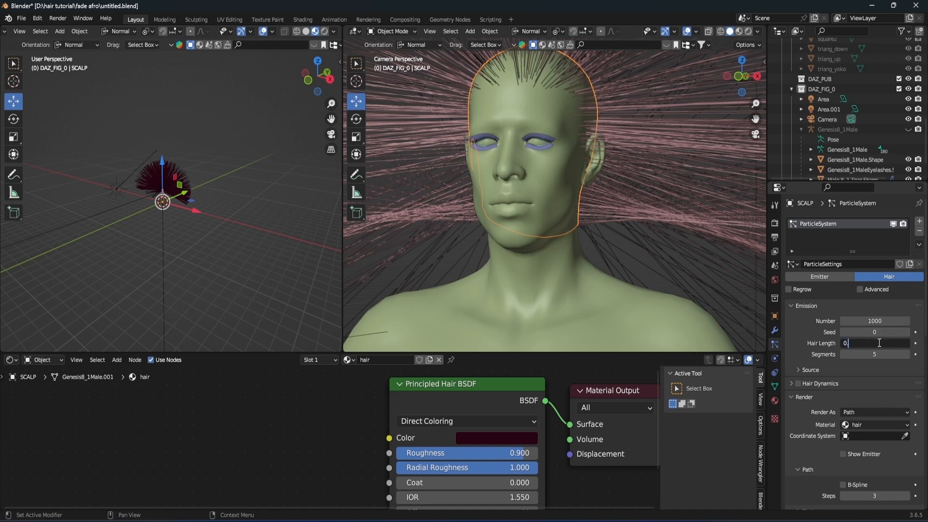
type("2")
key("Return")
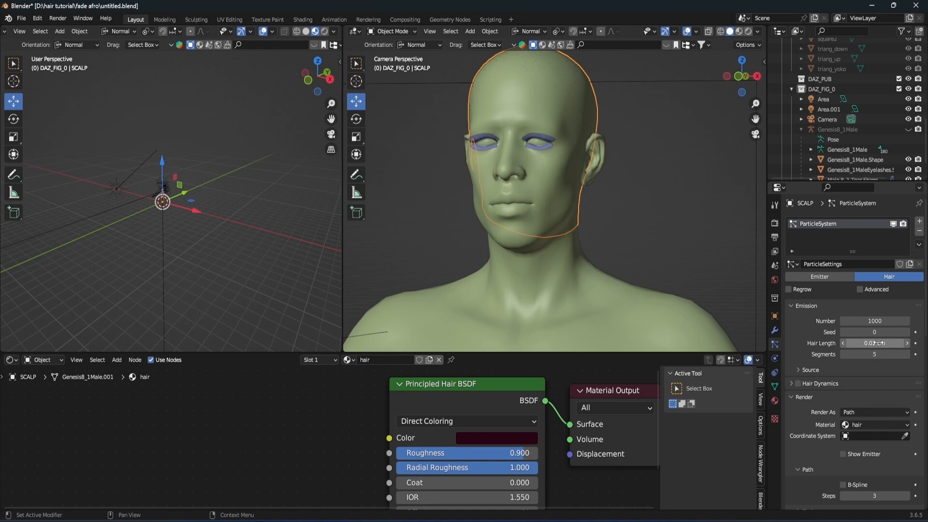
Set the hair's render path steps to 7 and its viewport strand steps to 7
scroll(816, 384, "down", 4)
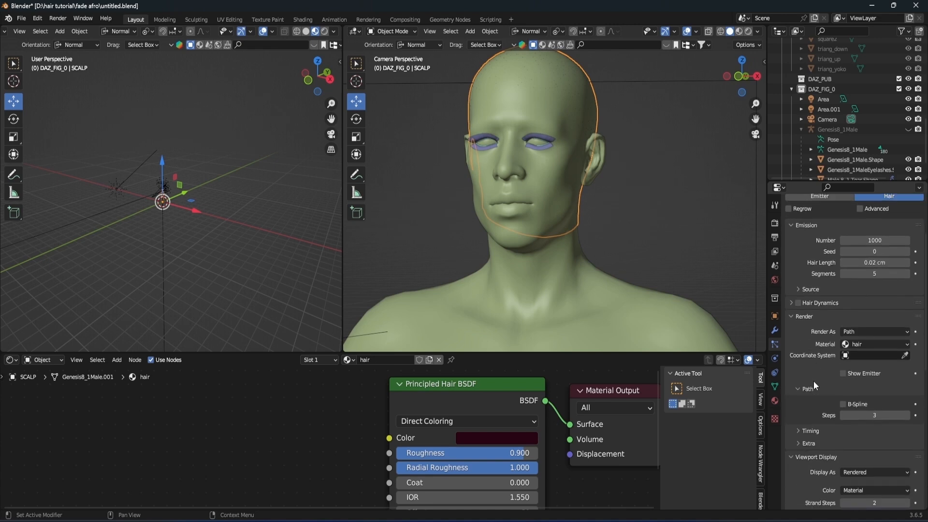
scroll(814, 381, "down", 3)
left_click(879, 356)
key("Return")
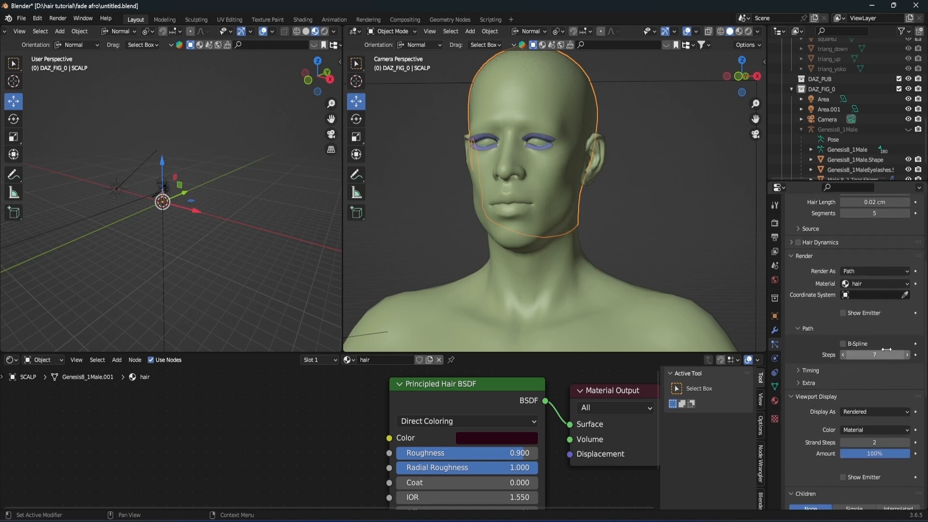
left_click(875, 442)
type("7")
key("Return")
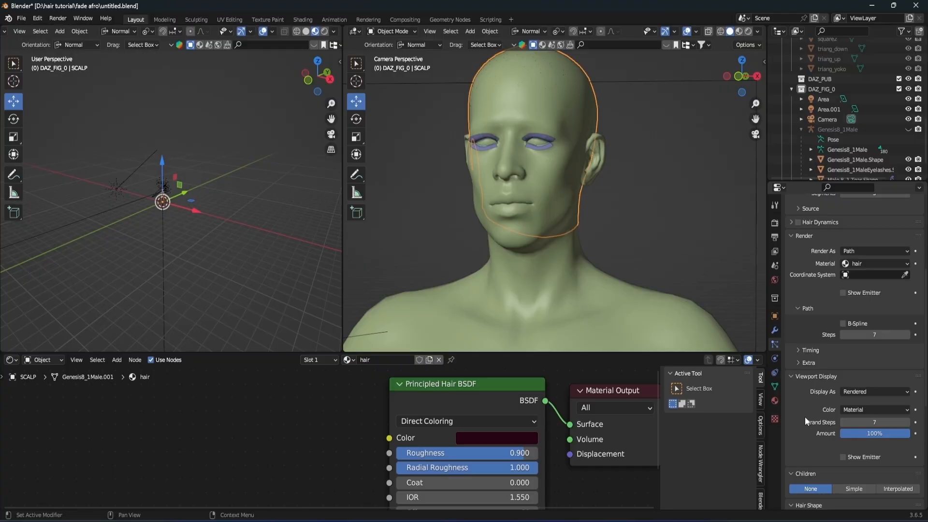
Enable Interpolated children for the hair with a display amount and render amount of 30
scroll(804, 417, "down", 6)
left_click(898, 327)
left_click(884, 340)
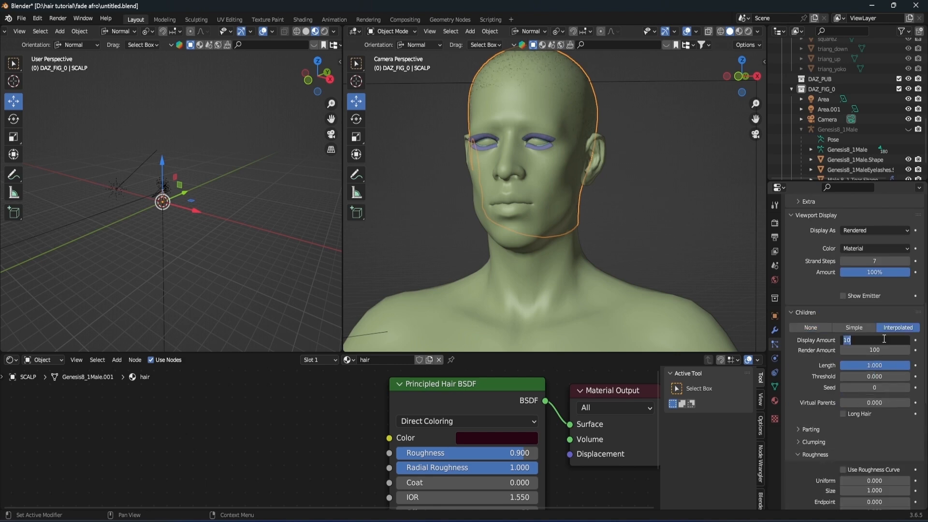
key("Return")
left_click(883, 351)
type("30")
key("Return")
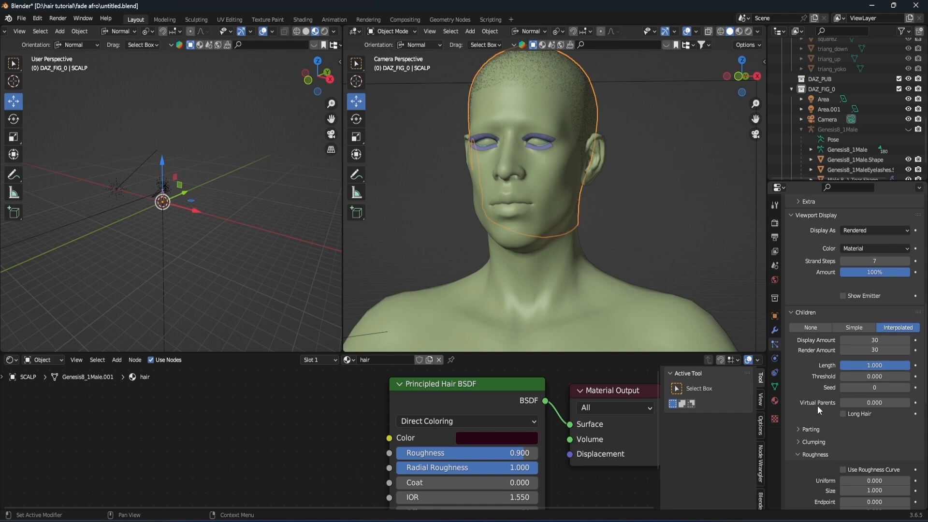
Set the children's random roughness to 0.008 with a size of 0.010
scroll(816, 405, "down", 4)
scroll(812, 402, "down", 2)
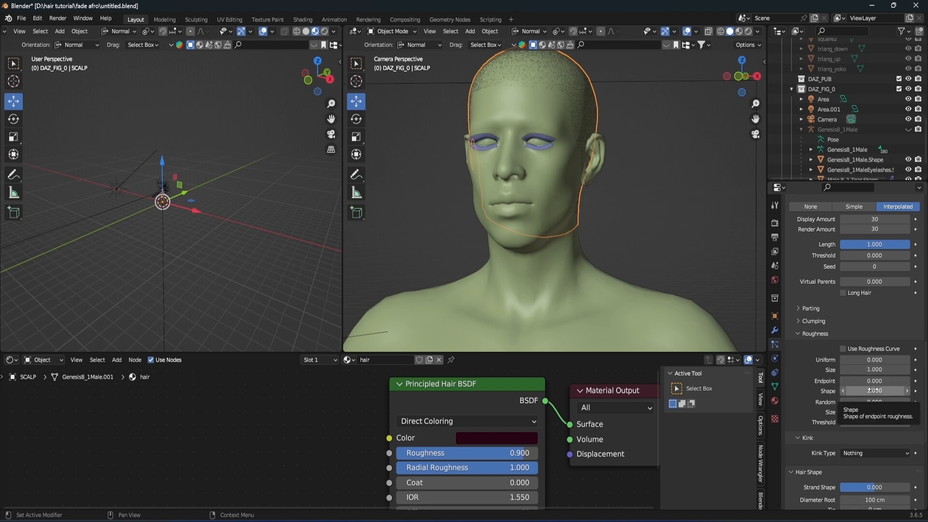
left_click(888, 401)
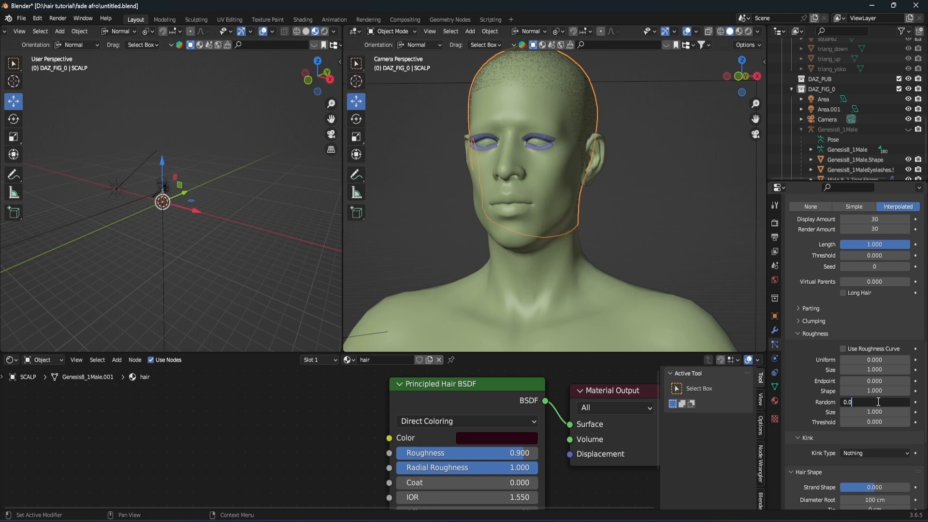
key("Return")
left_click(878, 402)
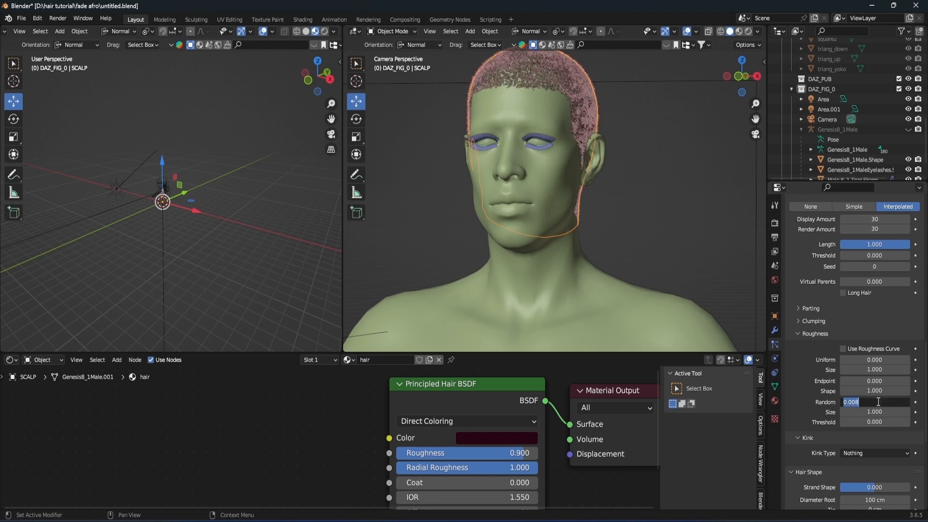
key("Return")
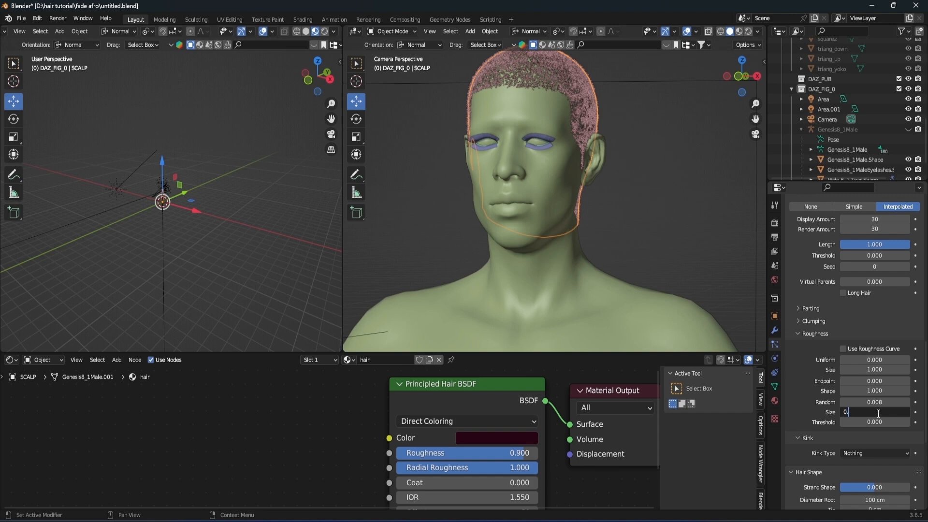
key("Return")
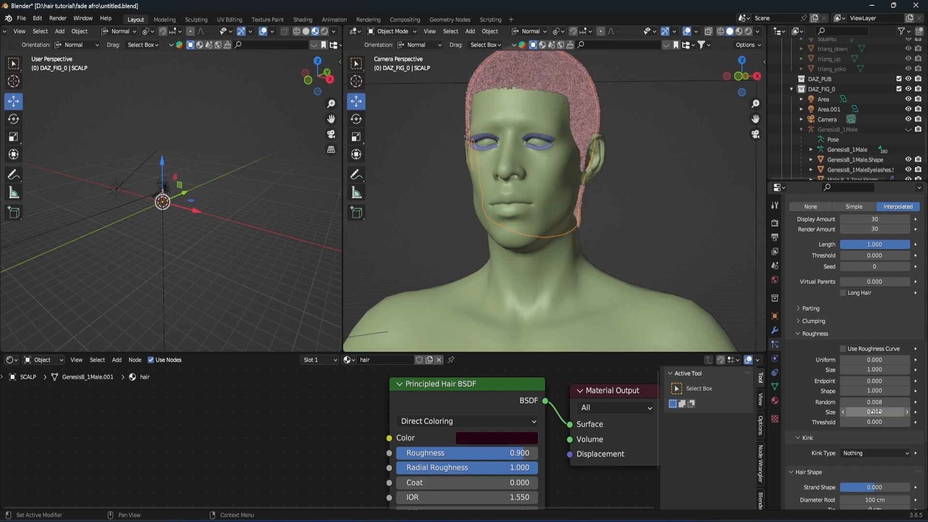
Set the hair's kink type to Curl with an amplitude of 0.005 cm
scroll(816, 416, "down", 5)
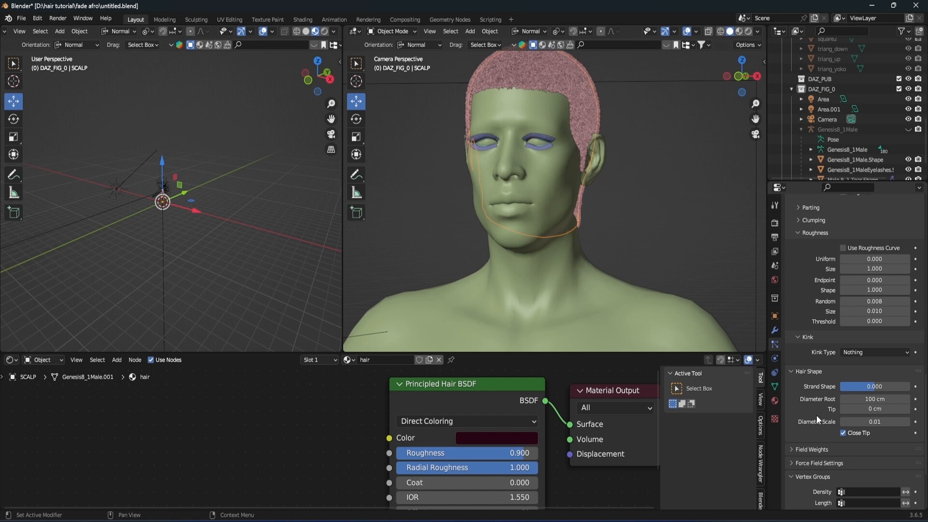
left_click(876, 351)
left_click(858, 378)
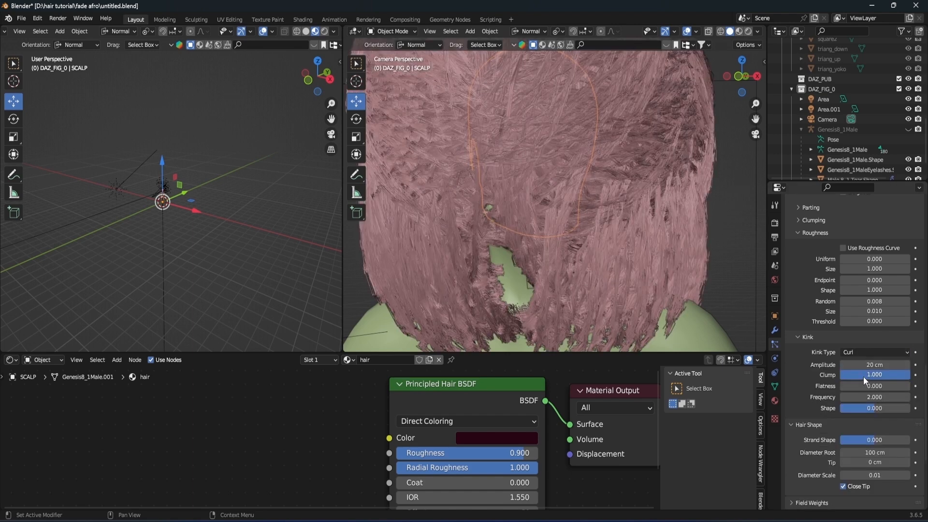
scroll(863, 376, "down", 2)
left_click(873, 324)
type("0")
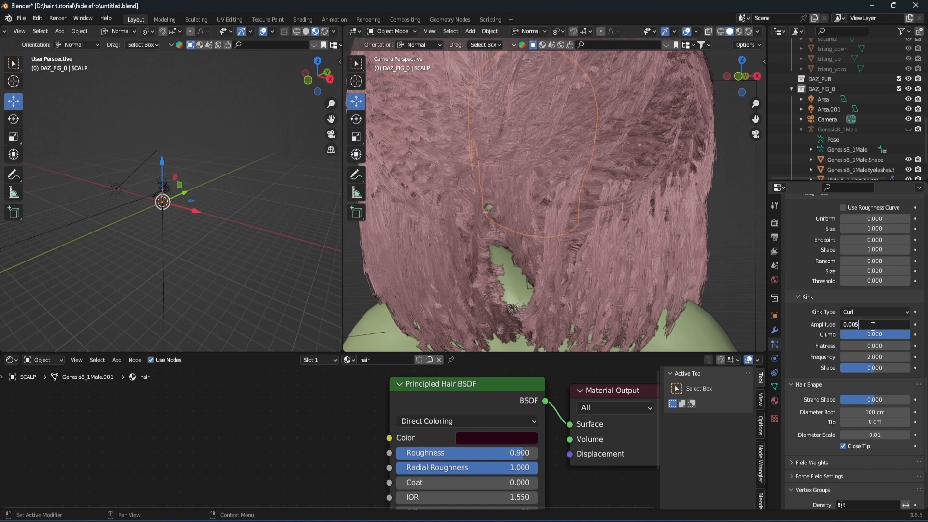
type(".005")
key("Return")
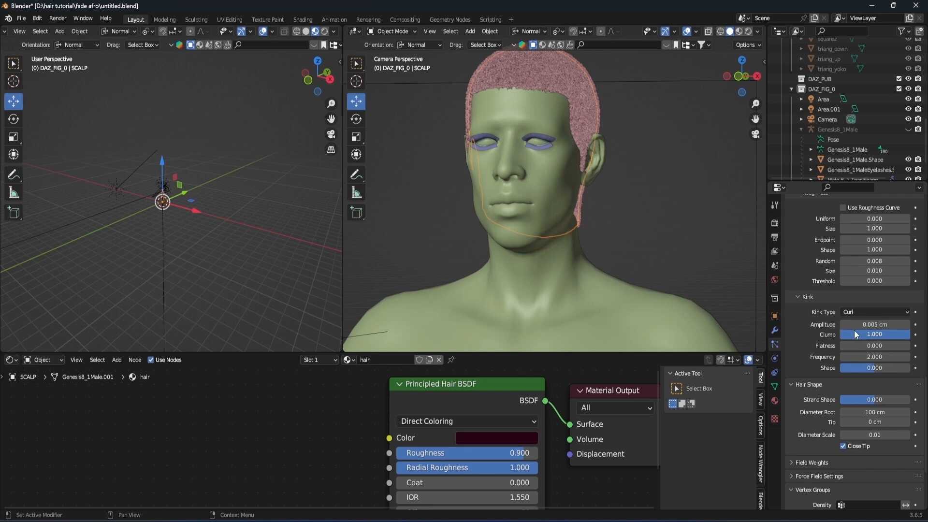
Set the curl's kink frequency to 6.788
left_click(878, 357)
key("Return")
scroll(877, 359, "down", 1)
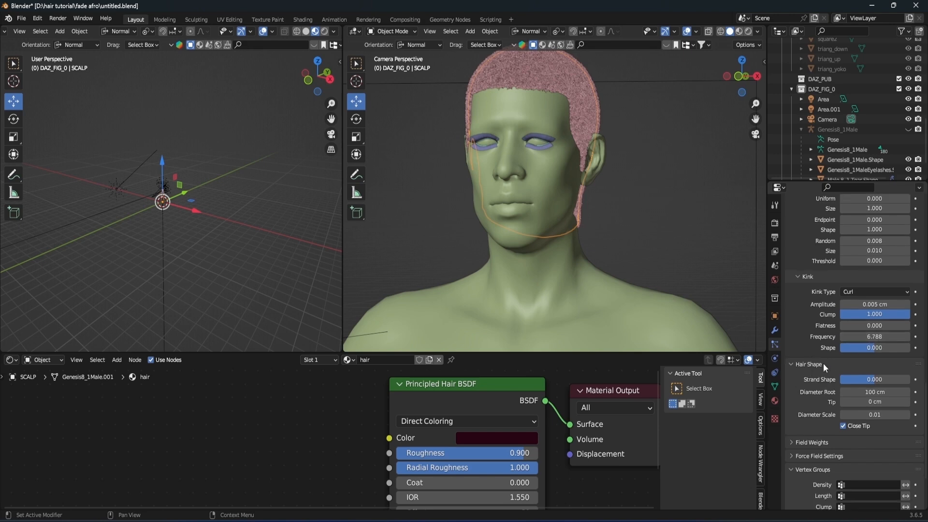
scroll(821, 363, "down", 4)
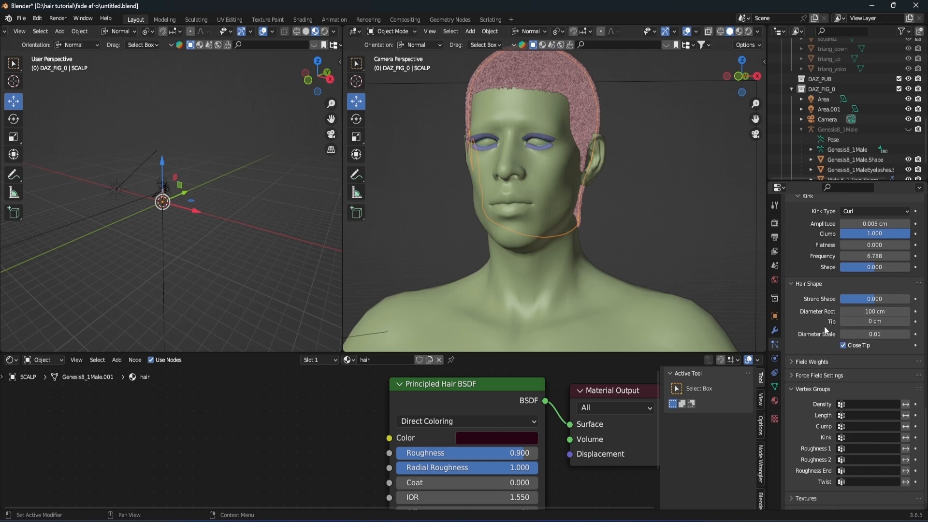
Preview the hairline close up in rendered shading and look through the Cycles render settings
scroll(642, 158, "up", 8)
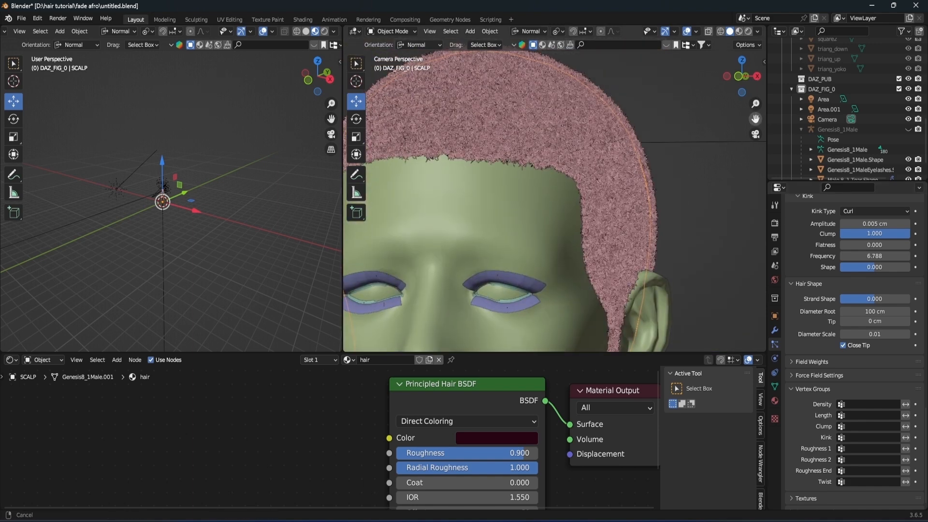
scroll(620, 122, "down", 7)
left_click(748, 31)
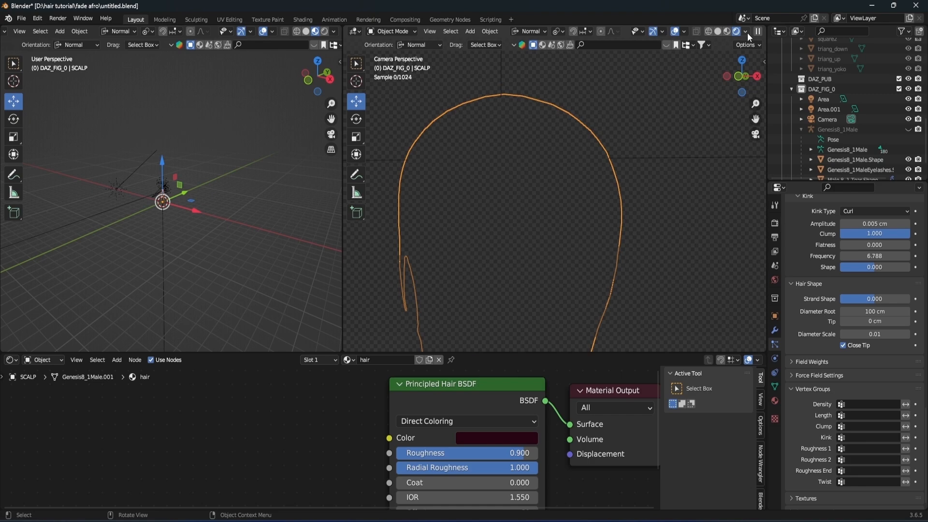
scroll(634, 184, "up", 5)
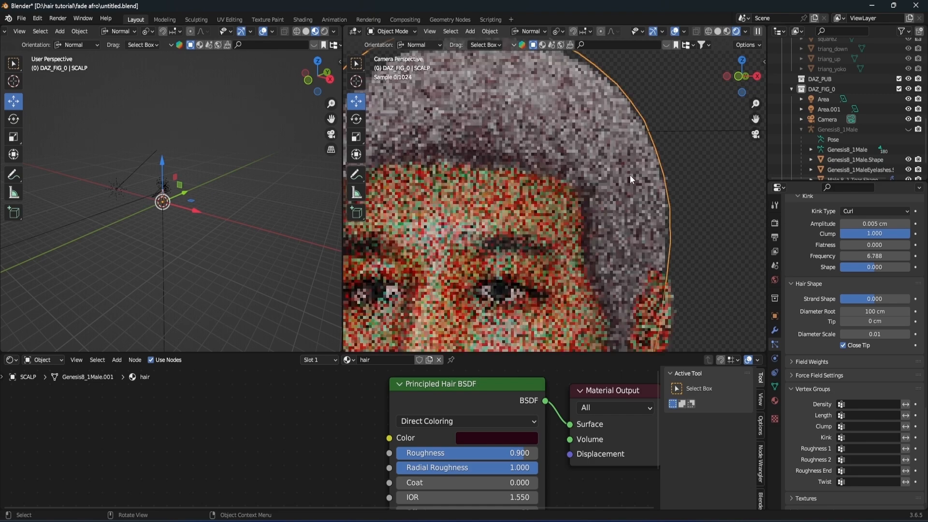
left_click(775, 223)
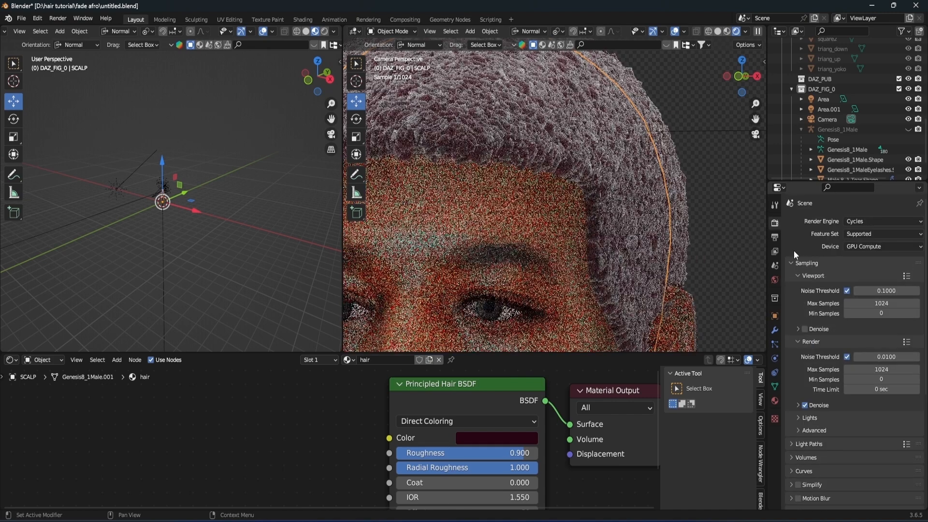
scroll(793, 271, "down", 5)
Set the hair shape's diameter scale to 0.0005
left_click(775, 344)
scroll(806, 378, "down", 10)
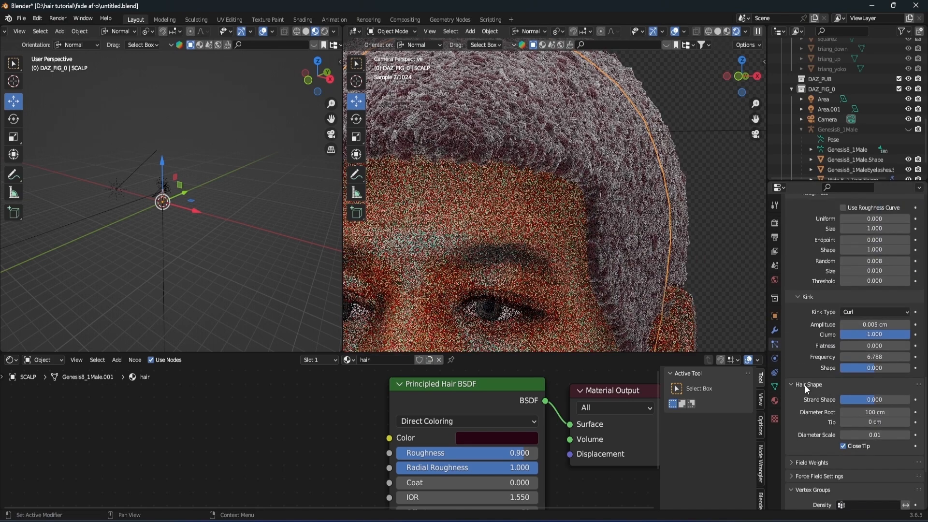
left_click(880, 334)
type("0.0")
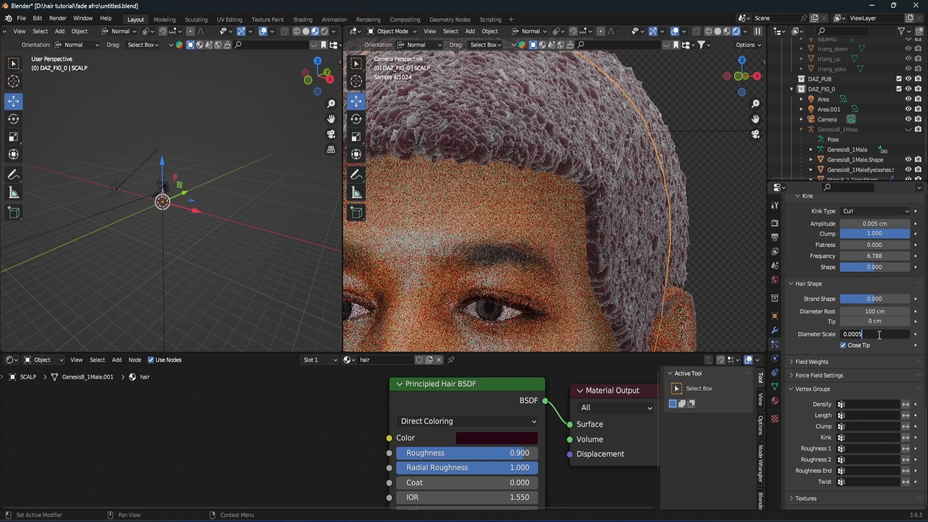
key("Return")
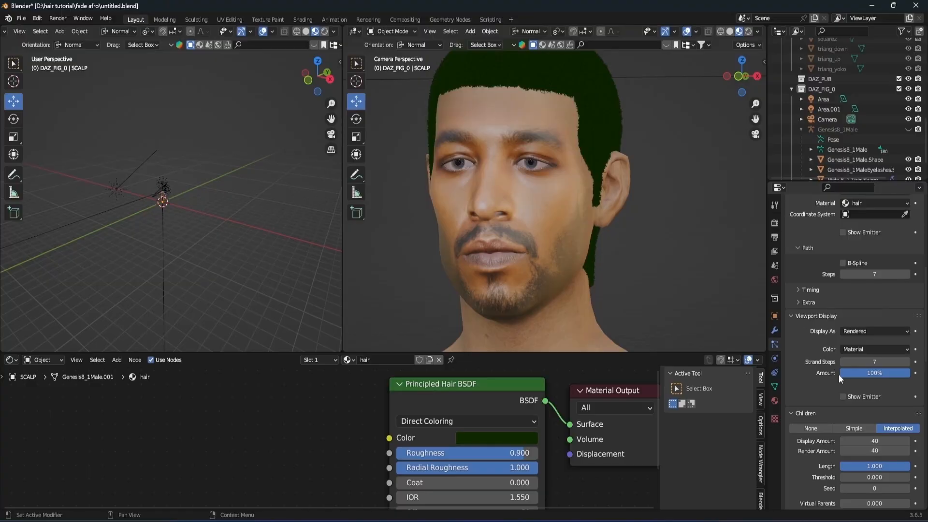
Hide the hair particle system in the viewport and select the scalp mesh
scroll(829, 361, "up", 10)
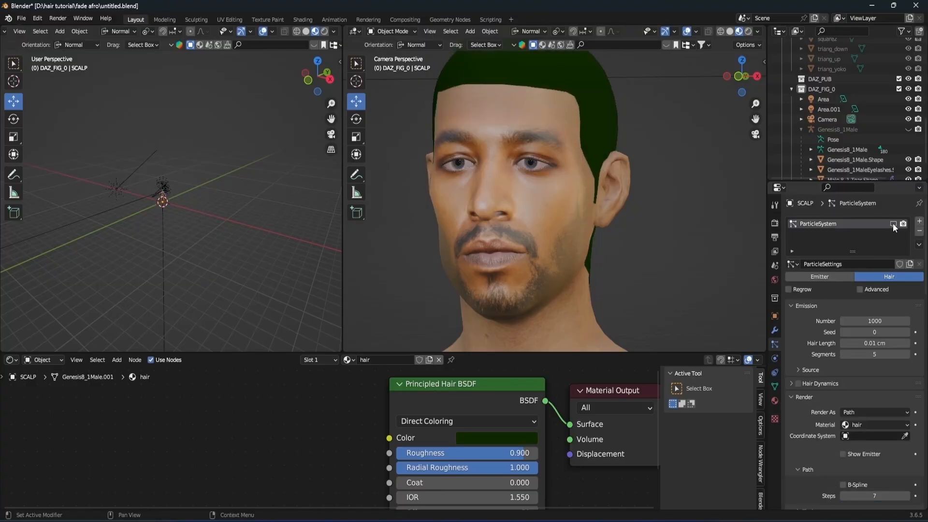
left_click_drag(760, 114, 754, 180)
left_click(573, 116)
Add a vertex group to the scalp and name it fade
left_click(775, 386)
left_click(913, 253)
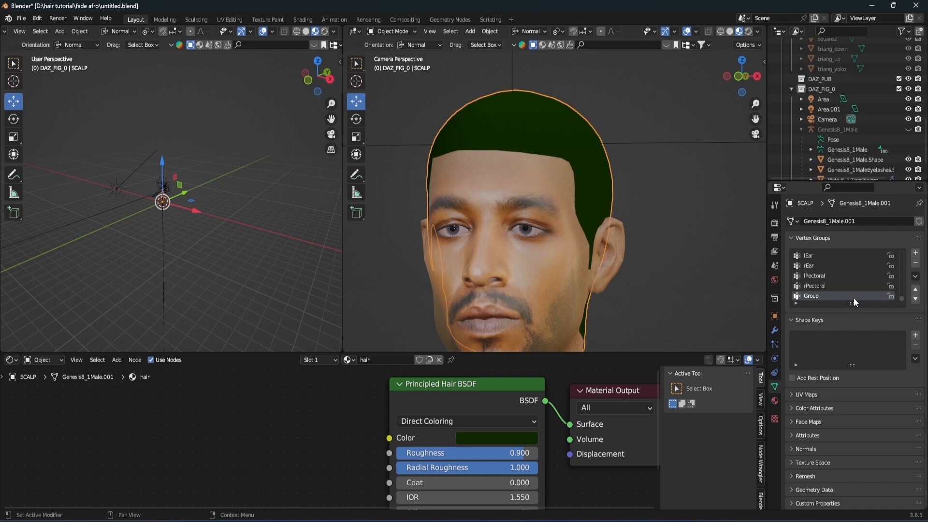
double_click(852, 298)
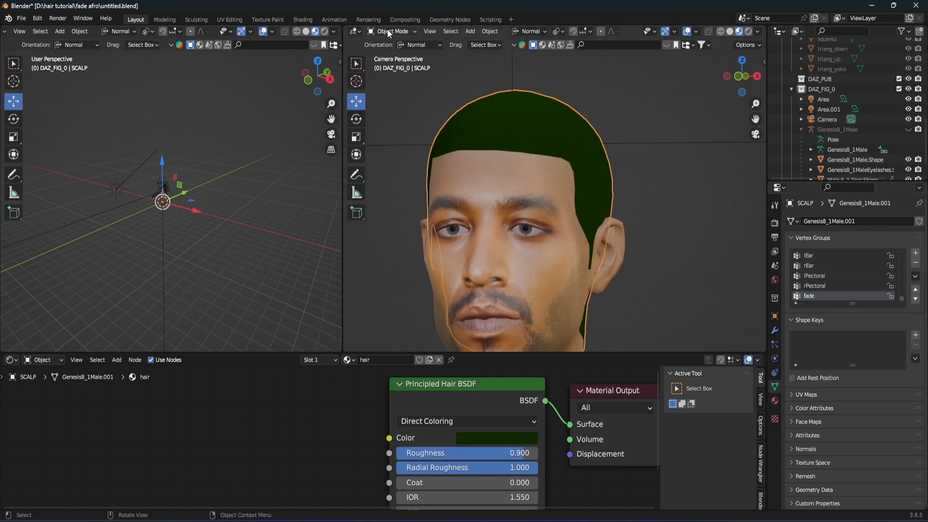
Weight-paint the fade group in right side view with a vertical linear gradient, full weight at the crown and zero above the ears
double_click(756, 77)
left_click(727, 75)
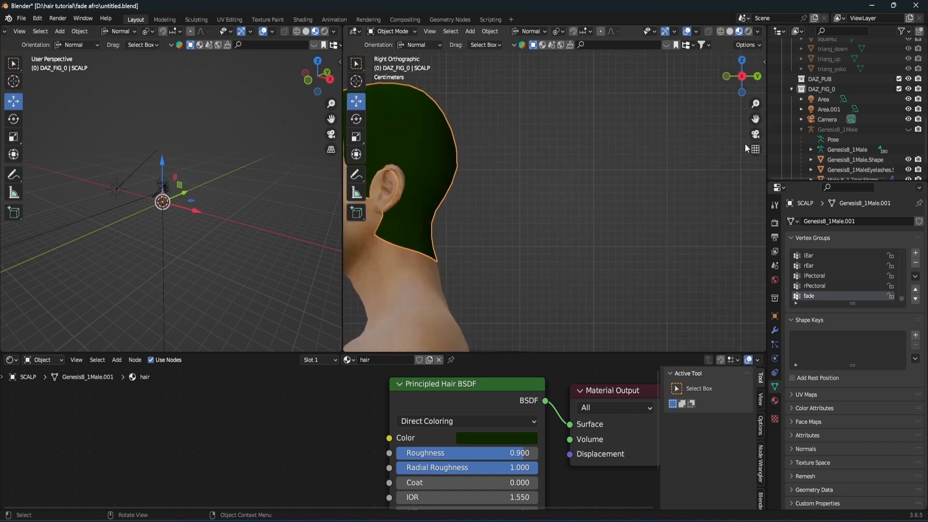
left_click_drag(756, 119, 917, 176)
left_click(393, 31)
left_click(392, 87)
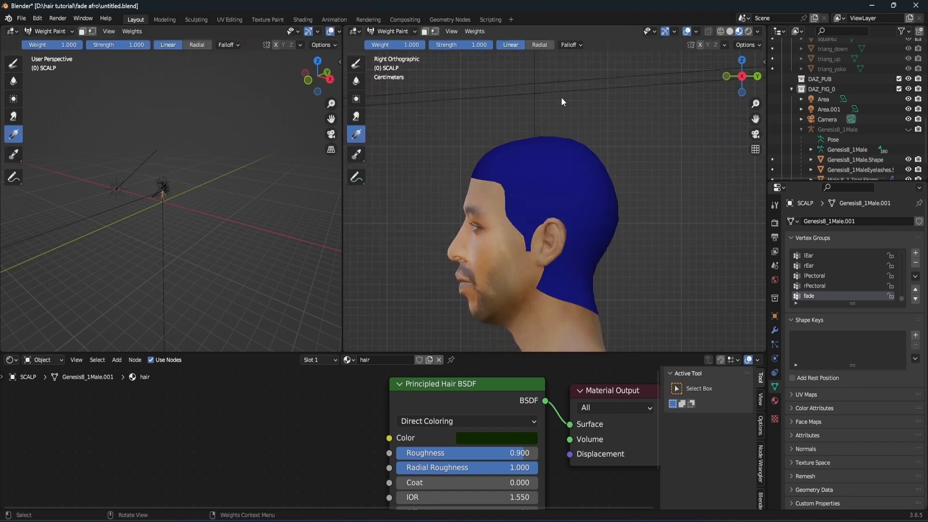
left_click_drag(538, 185, 531, 302)
left_click_drag(540, 136, 538, 241)
left_click_drag(544, 163, 549, 203)
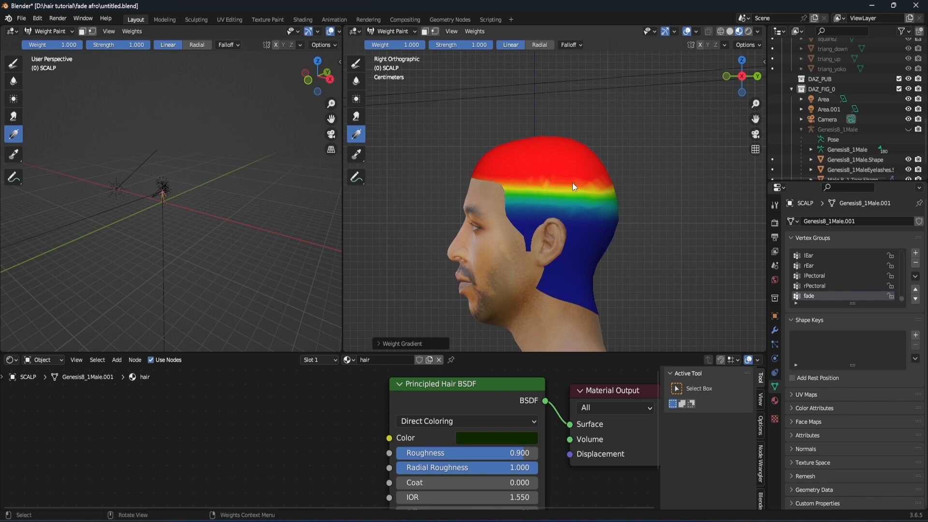
Redraw the linear weight gradient from the crown down to the forehead in front view
scroll(551, 206, "up", 4)
scroll(551, 206, "down", 5)
left_click(726, 76)
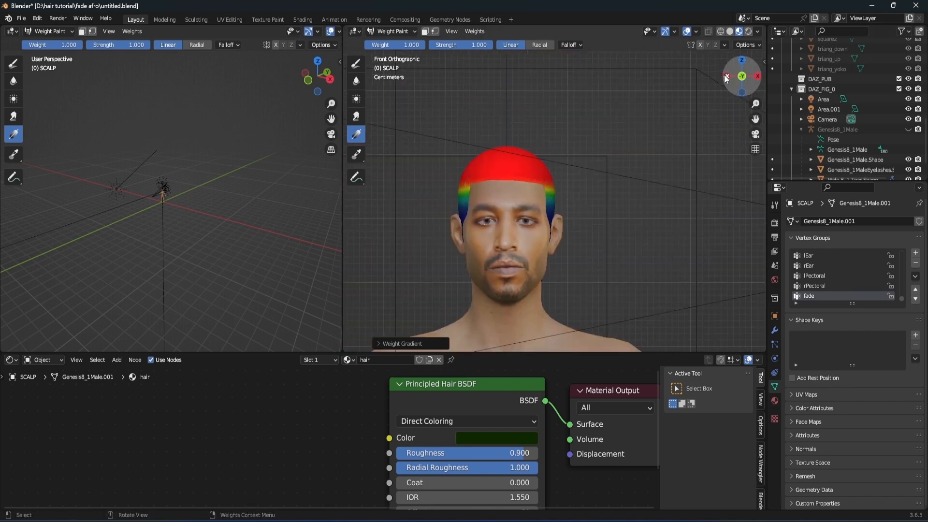
scroll(500, 168, "up", 6)
scroll(500, 168, "down", 4)
left_click_drag(484, 130, 495, 192)
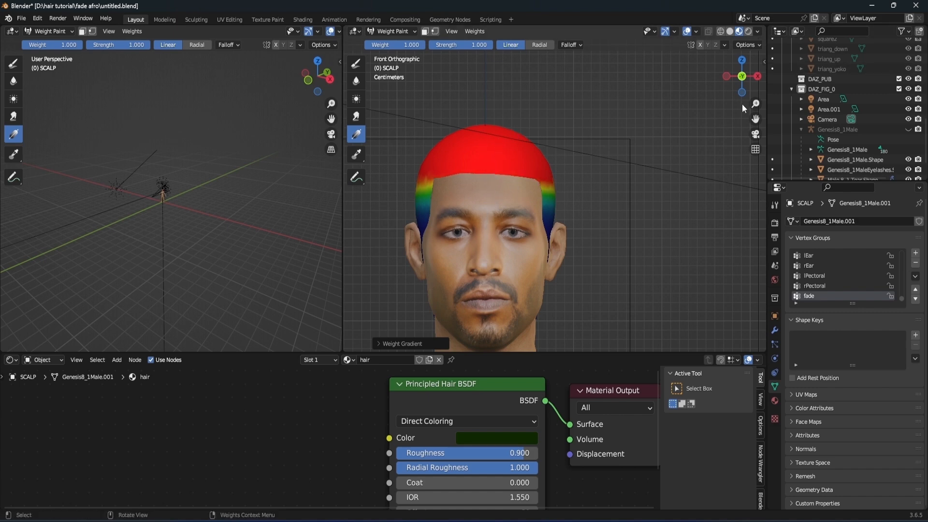
Return the scalp to Object Mode in right side view and open its material settings
left_click(758, 77)
left_click(392, 31)
left_click(390, 40)
left_click(775, 400)
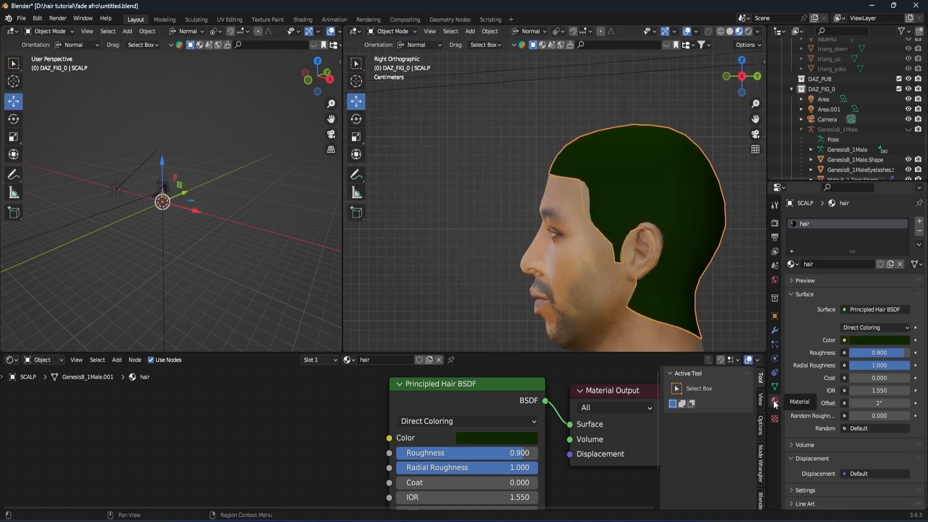
Hide the scalp emitter in the viewport and assign the fade vertex group to the hair particles' density
left_click(775, 344)
left_click(894, 224)
scroll(829, 398, "down", 10)
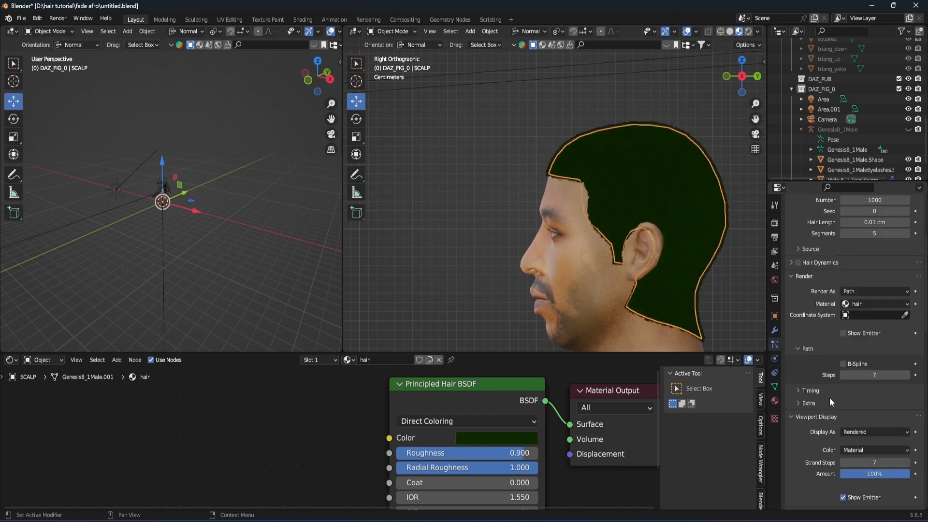
left_click_drag(755, 119, 672, 76)
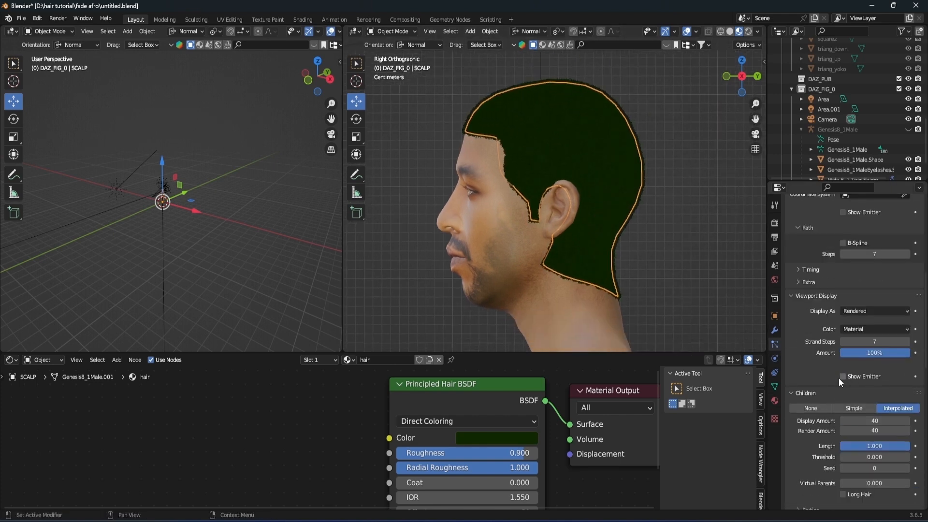
scroll(812, 414, "down", 10)
left_click(855, 395)
type("fade")
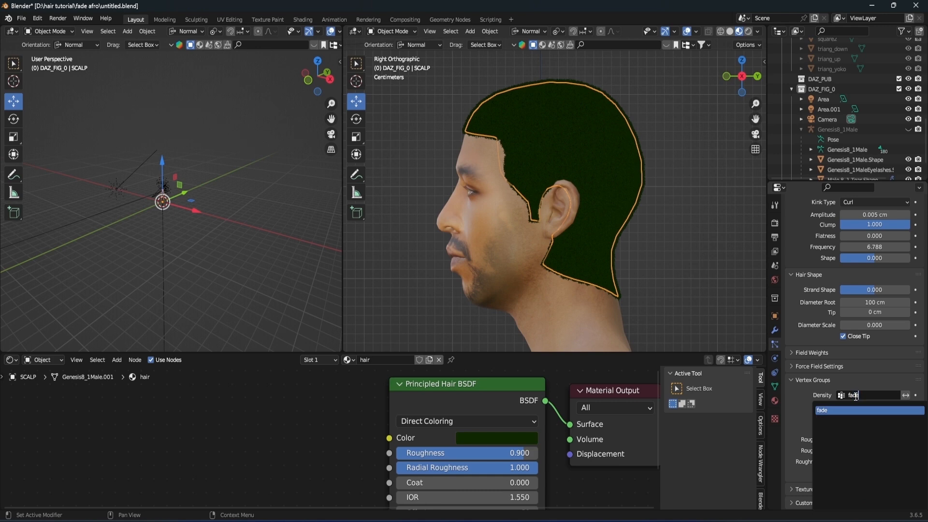
key("Return")
Assign the fade vertex group to the hair particles' length and switch the viewport to rendered shading
left_click(859, 406)
type("fa")
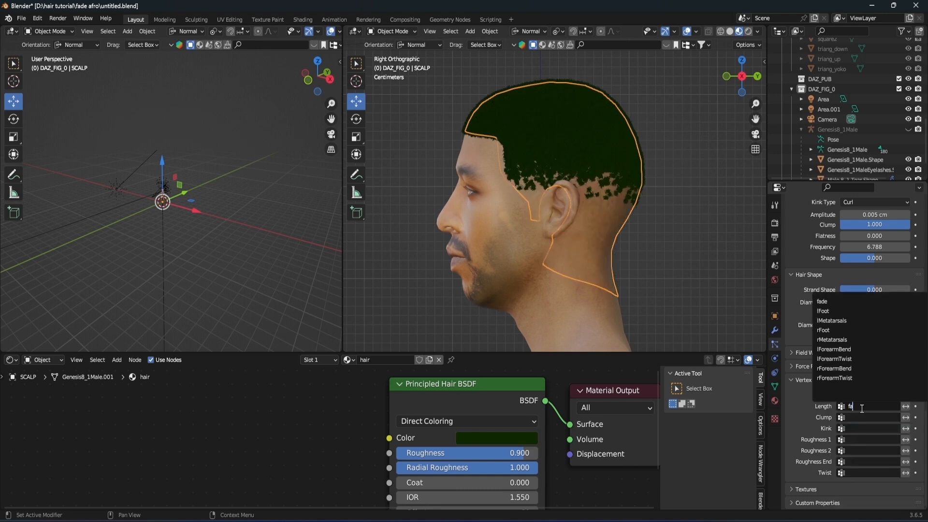
key("Return")
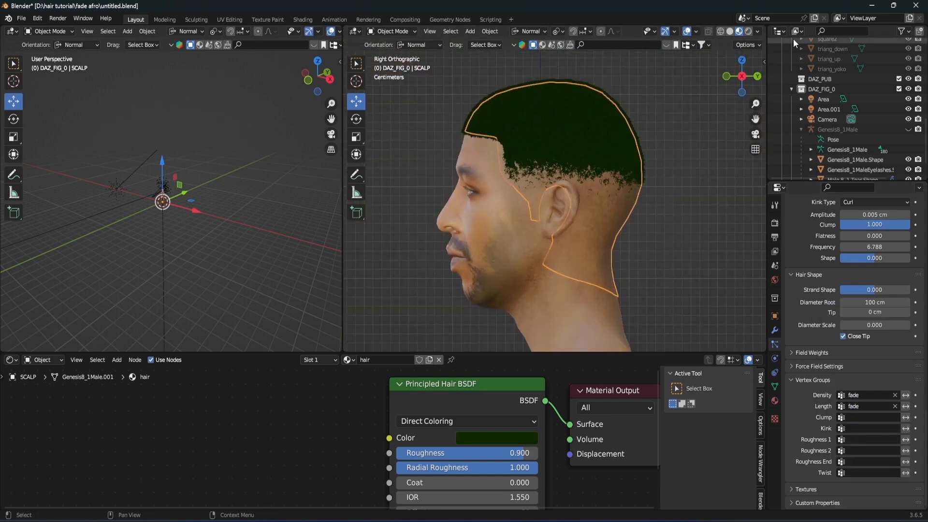
left_click(748, 31)
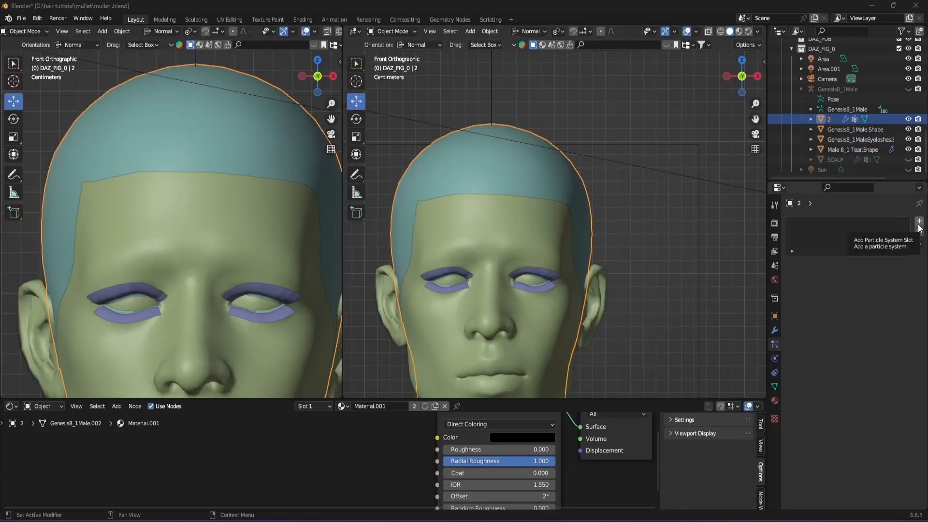
Add a particle system to scalp mesh 2, make it Hair and set the hair length to 22 cm
left_click(919, 225)
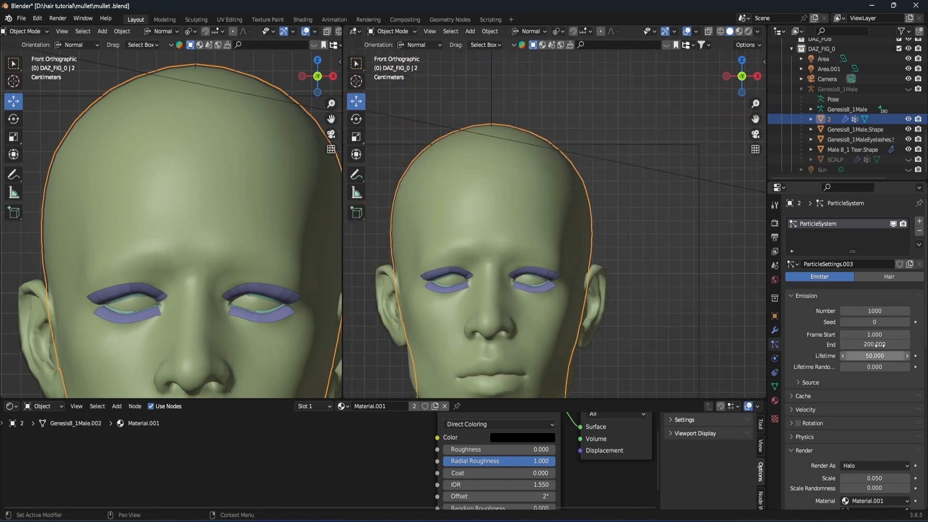
left_click(884, 277)
left_click(879, 344)
type("11")
key("Return")
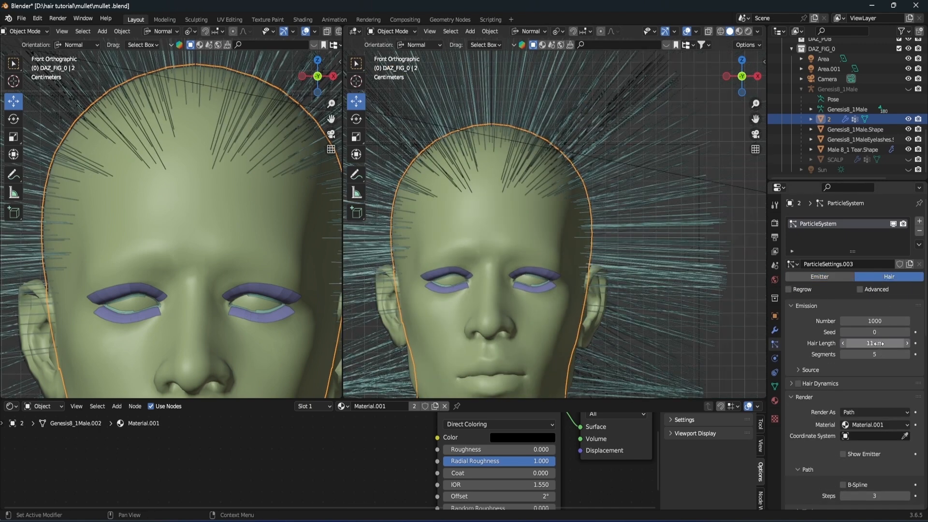
left_click(879, 343)
type("22")
key("Return")
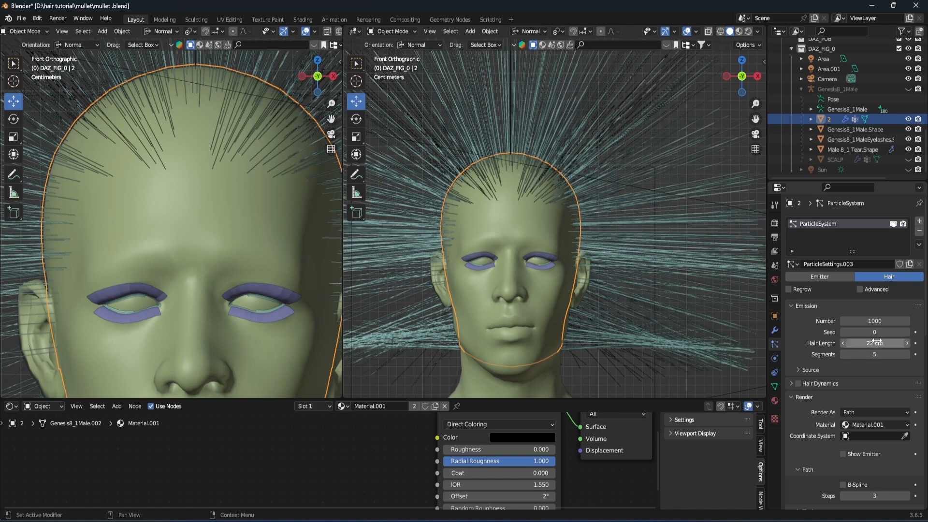
Set the new hair system's emission number to 0
left_click(875, 321)
type("1")
key("Return")
left_click(879, 320)
key("Return")
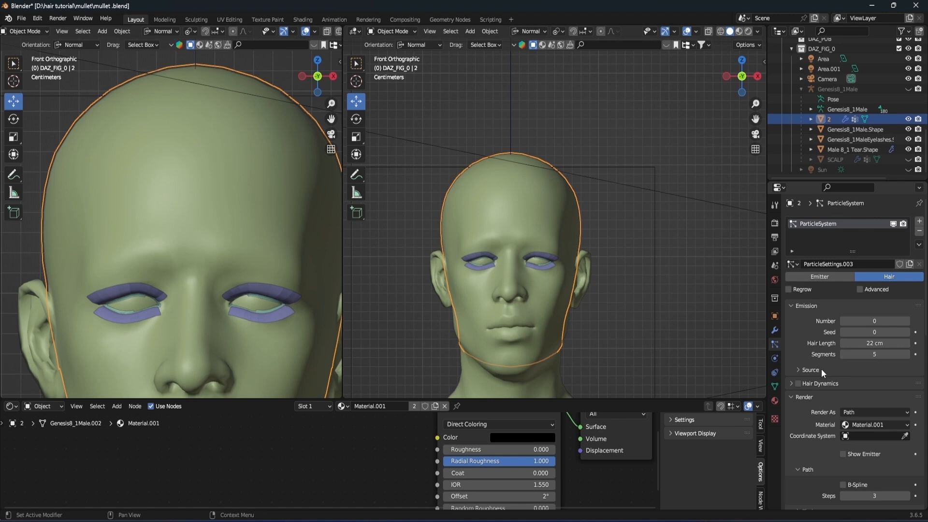
Set both the render path steps and the viewport strand steps to 7
scroll(817, 367, "down", 5)
left_click(871, 396)
key("Return")
scroll(883, 434, "down", 3)
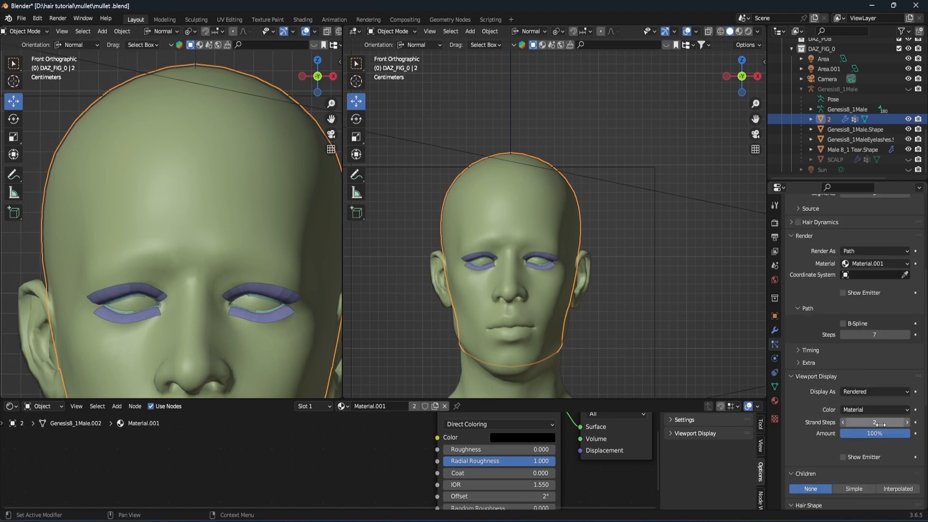
left_click(880, 423)
type("7")
key("Return")
Set the children to Simple, add one guide hair near the top of the head in Particle Edit, and return to Object Mode
scroll(826, 391, "down", 2)
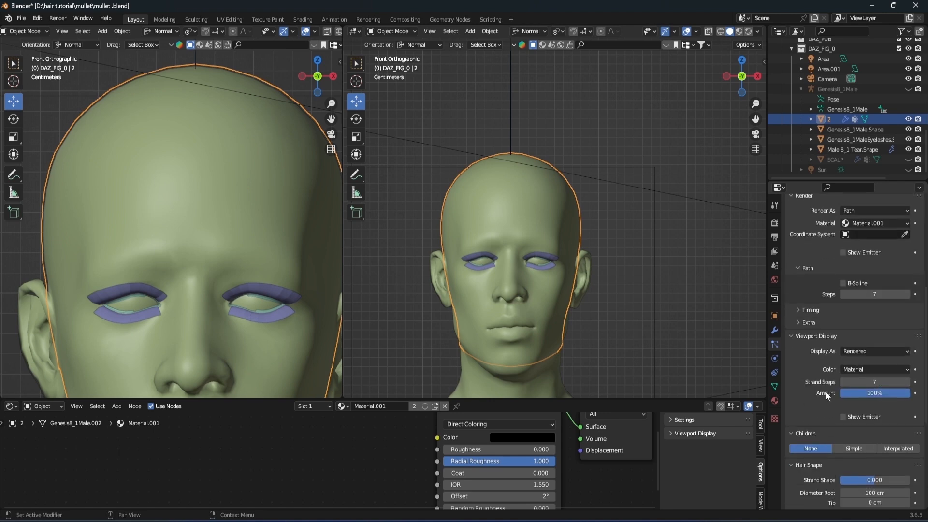
scroll(826, 392, "down", 1)
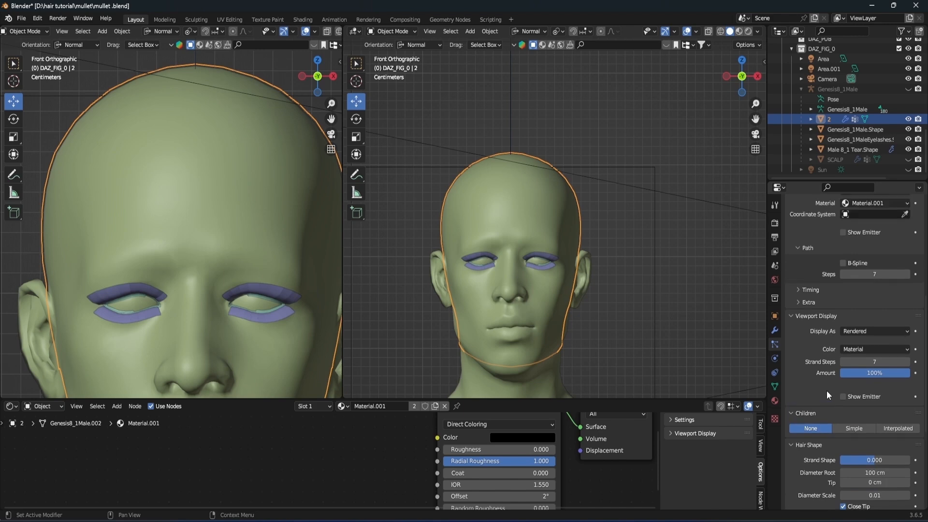
scroll(826, 391, "down", 5)
left_click(851, 328)
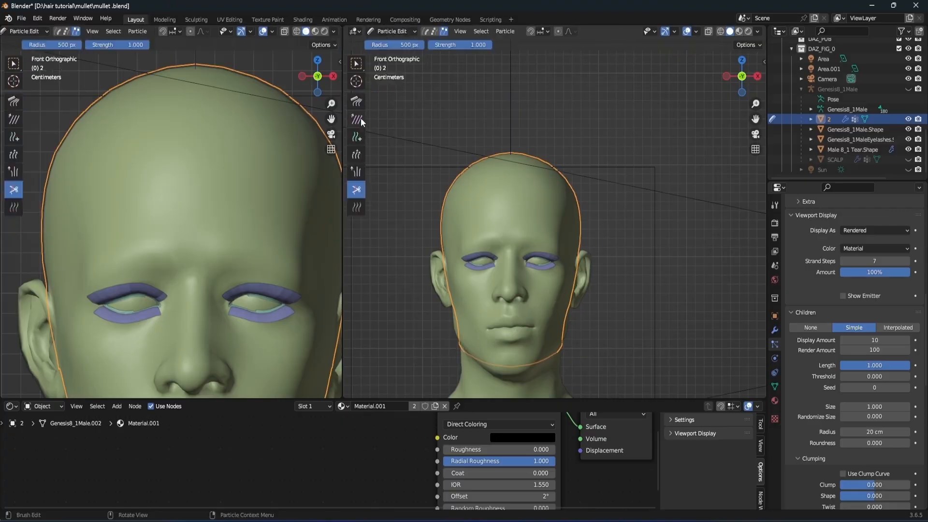
left_click(357, 137)
left_click(397, 32)
left_click(395, 42)
Set the children display amount to 100
left_click(876, 352)
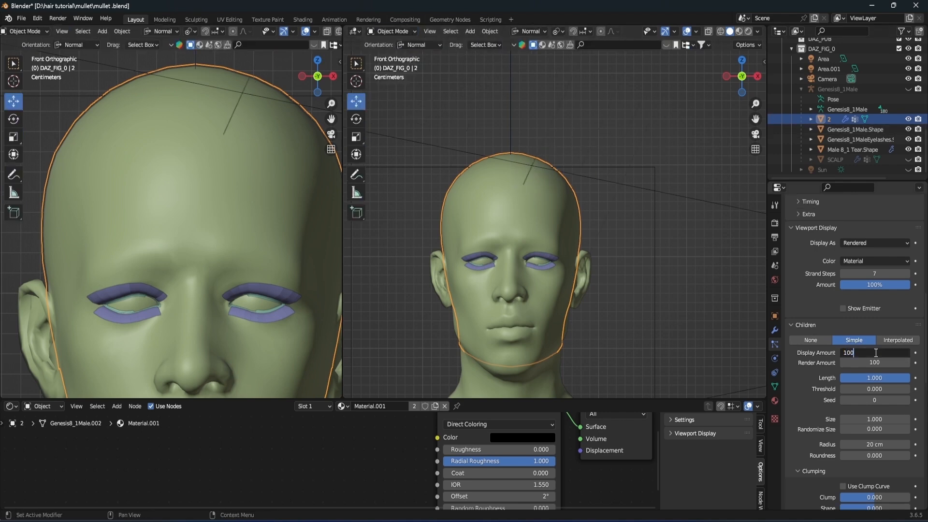
type("100")
key("Return")
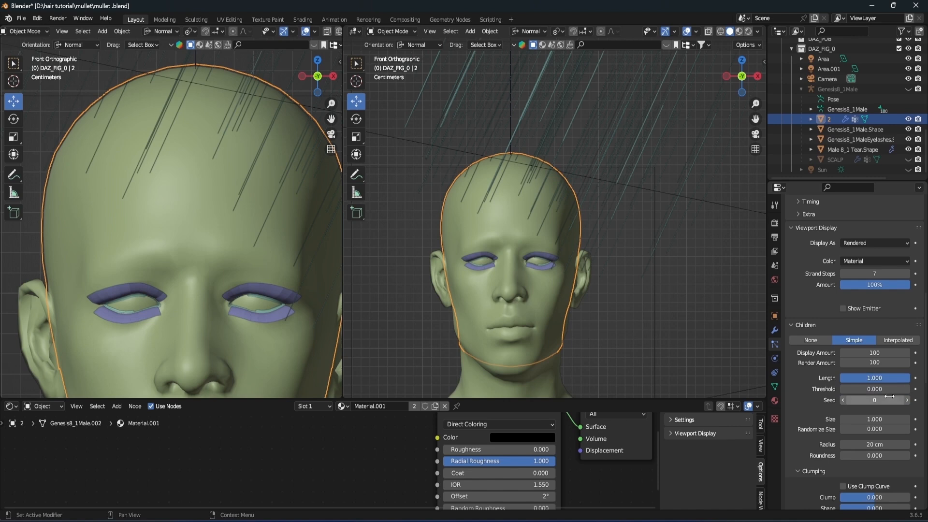
Set the children radius to 0.5 cm and the roundness to 1
left_click(881, 444)
type("0")
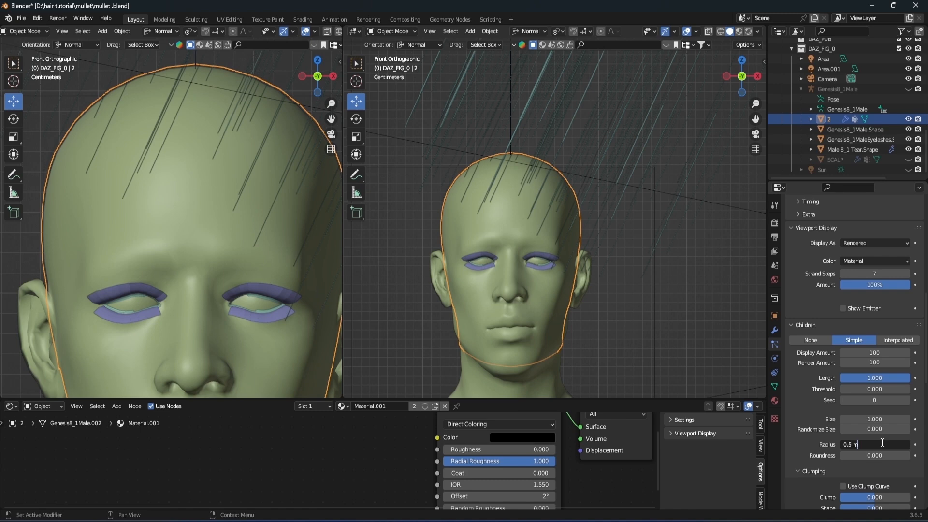
key("Return")
left_click(882, 442)
type("0.5")
key("Return")
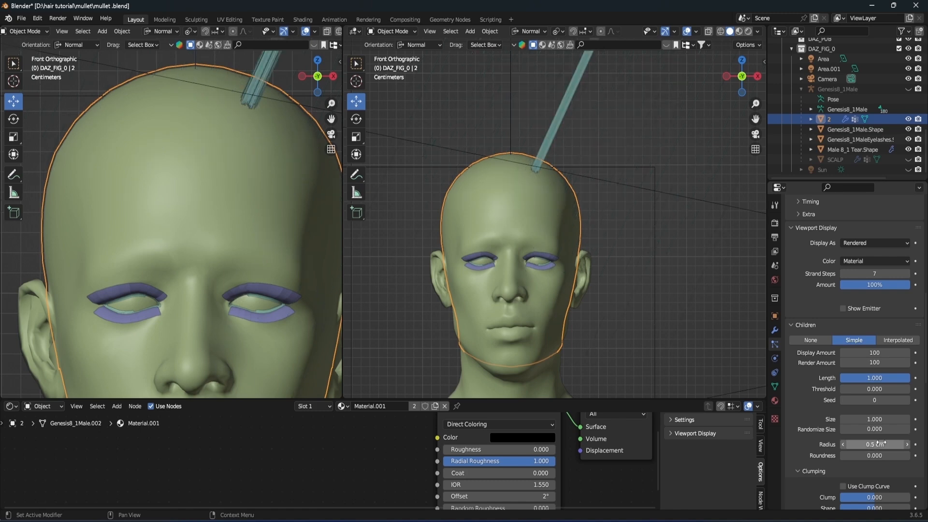
scroll(683, 152, "up", 4)
scroll(638, 155, "up", 6)
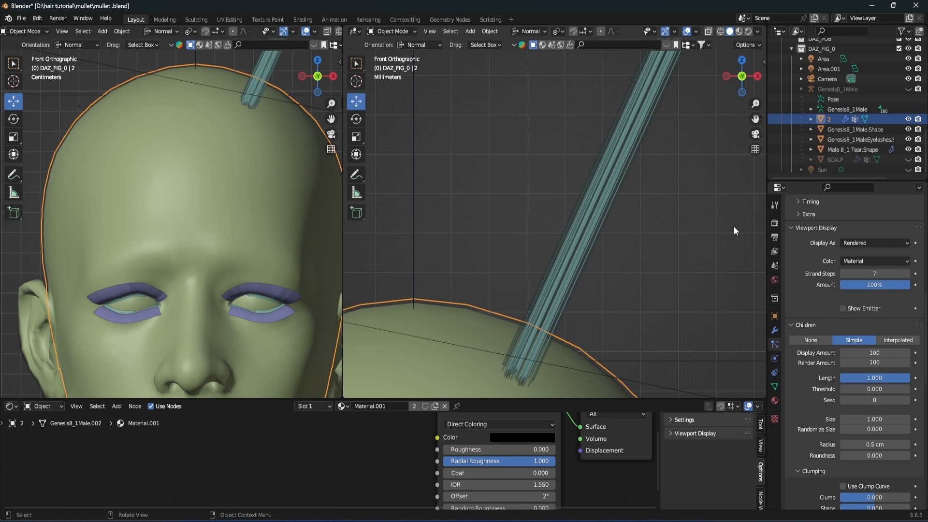
left_click_drag(844, 456, 911, 456)
Enable the clump curve and bend it into a convex arc through a point at about X 0.76, Y 0.74
scroll(796, 414, "down", 5)
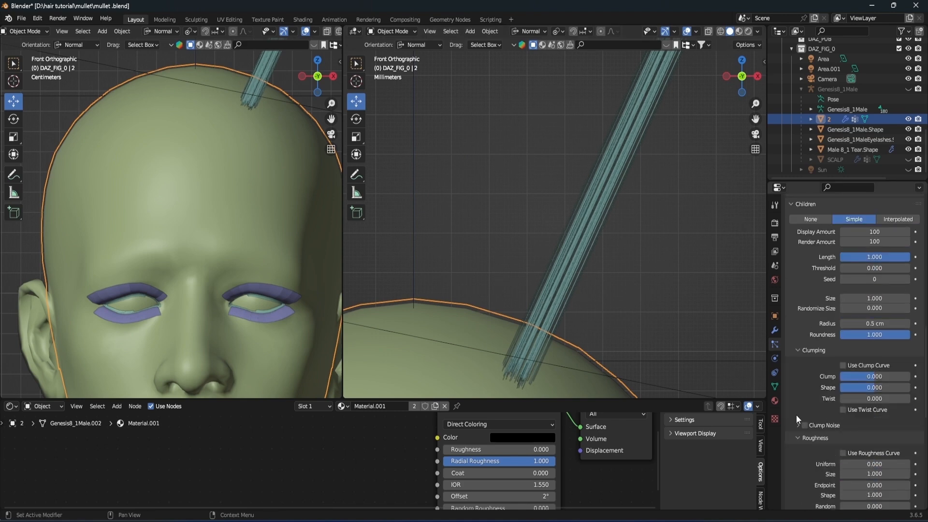
left_click(803, 435)
left_click(843, 366)
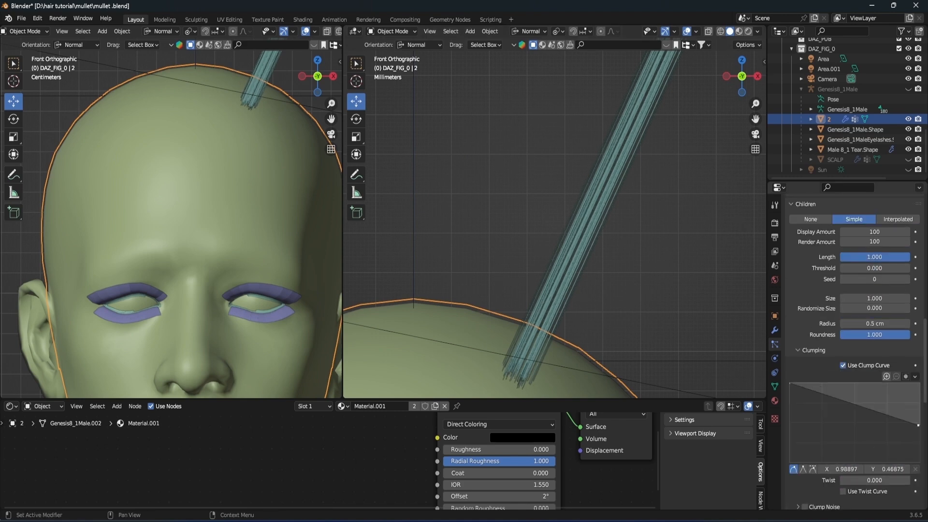
left_click_drag(857, 425, 889, 402)
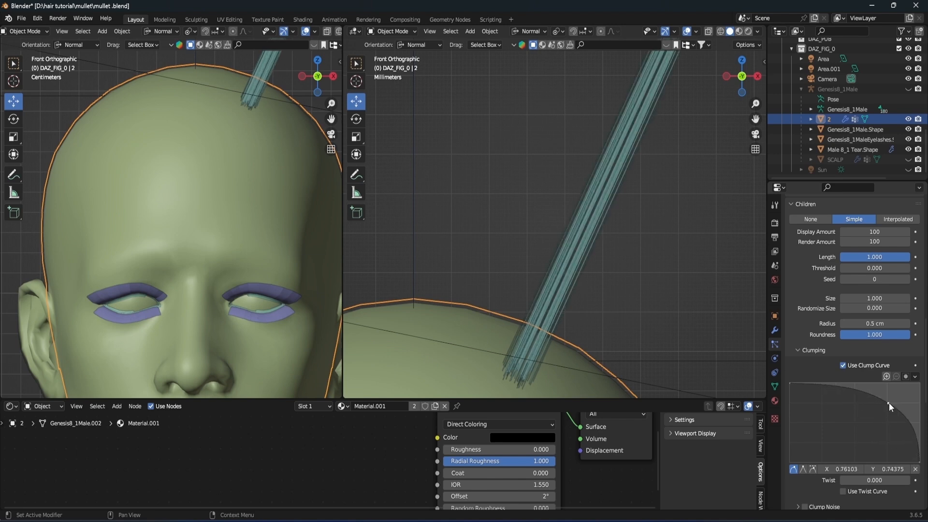
Set the random roughness to 0.008 and reduce the hair shape's diameter scale to 0.000
scroll(813, 409, "down", 6)
scroll(813, 414, "down", 2)
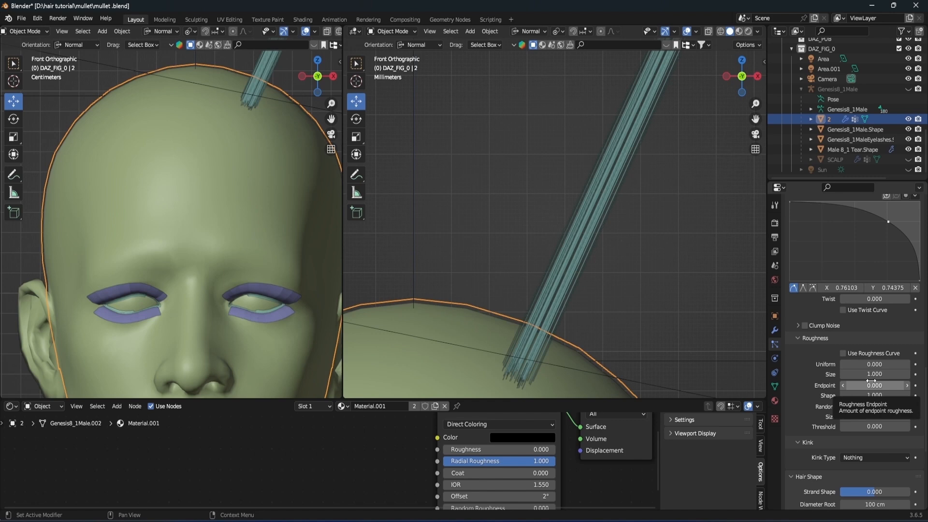
left_click(893, 407)
type("0.008")
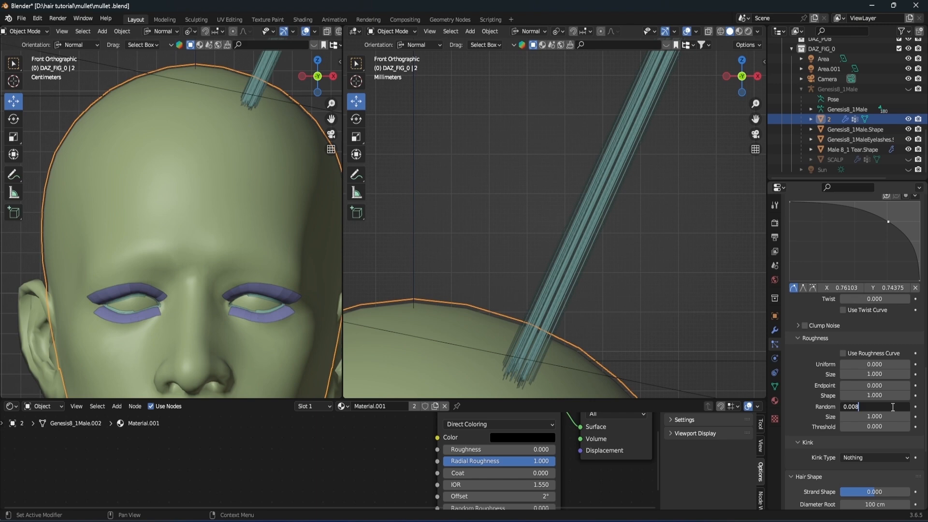
key("Return")
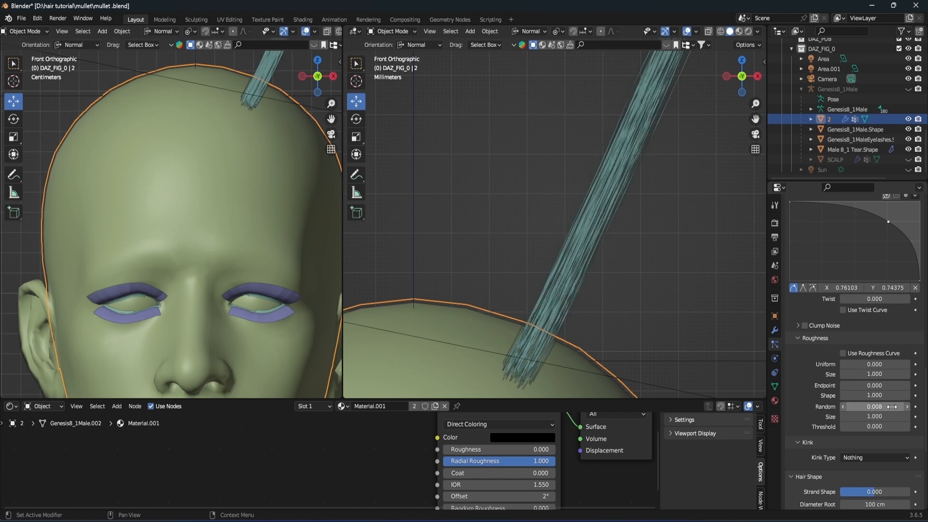
scroll(892, 407, "down", 3)
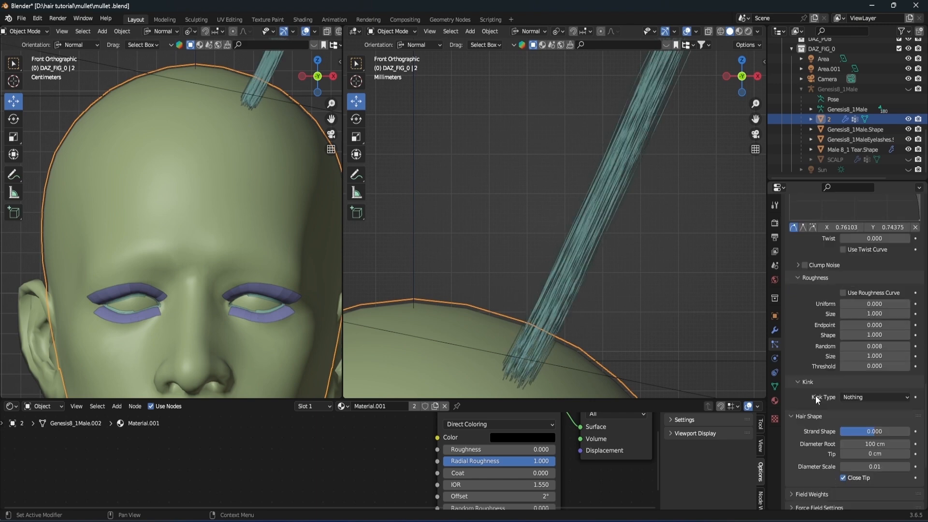
left_click(875, 468)
key("Return")
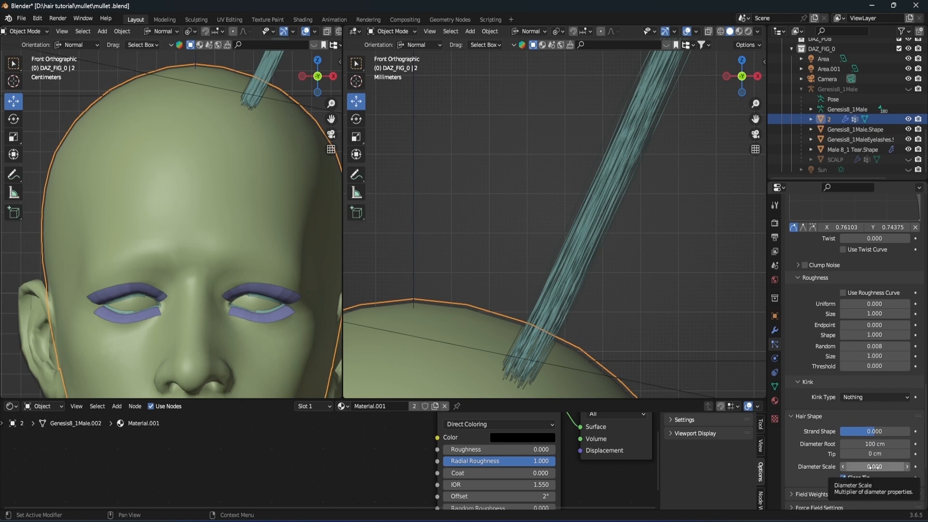
Set the children's kink type to Curl with an amplitude of 0.1 cm and a frequency of 50
left_click(865, 397)
left_click(863, 416)
left_click(868, 409)
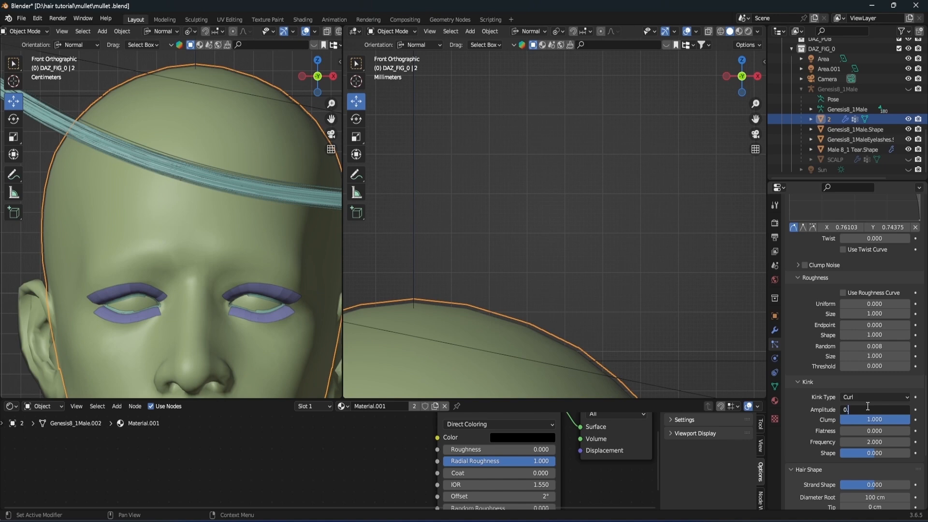
type("0.1 cm")
key("Return")
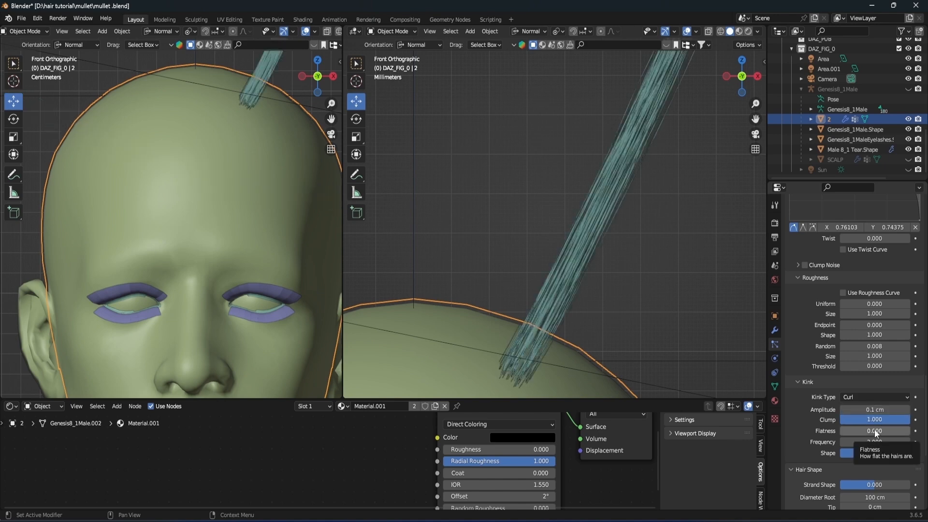
left_click(880, 442)
type("50")
key("Return")
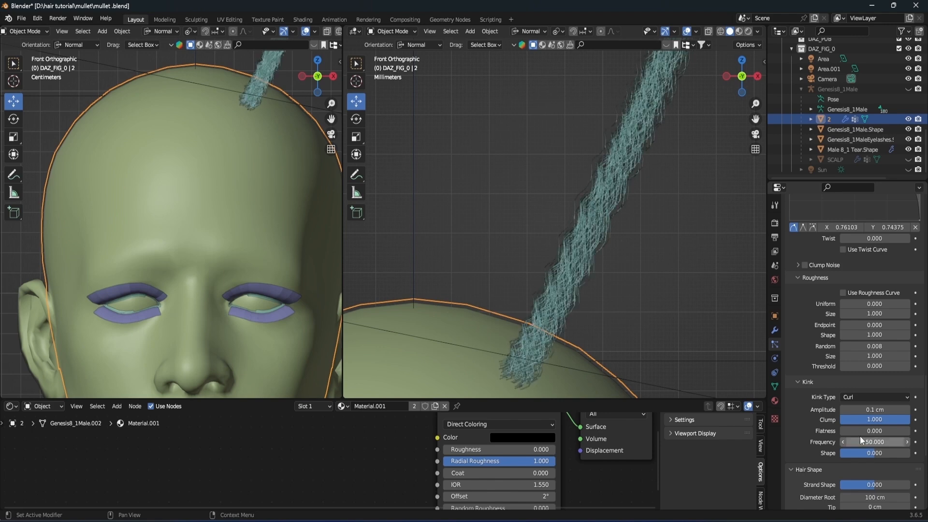
scroll(831, 428, "down", 1)
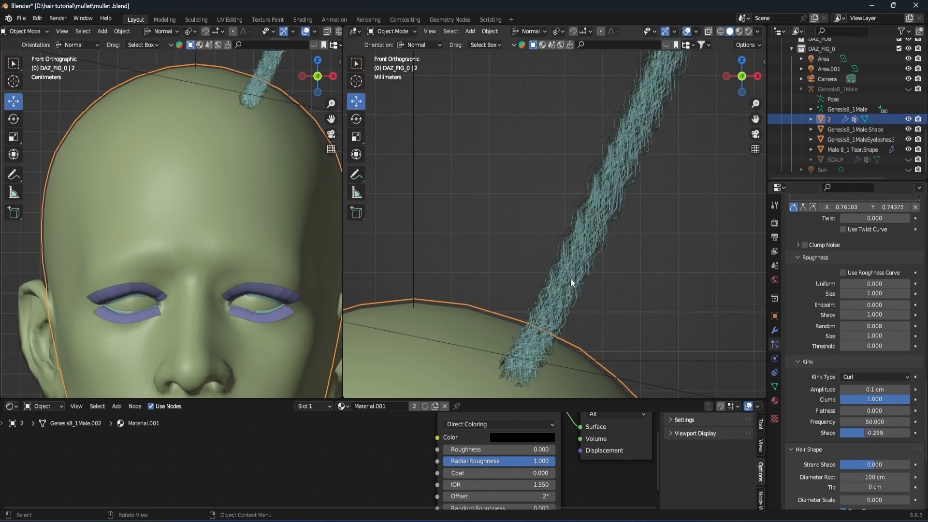
Change the viewport shading to examine the curly lock on the head
scroll(591, 298, "down", 3)
left_click_drag(755, 119, 628, 219)
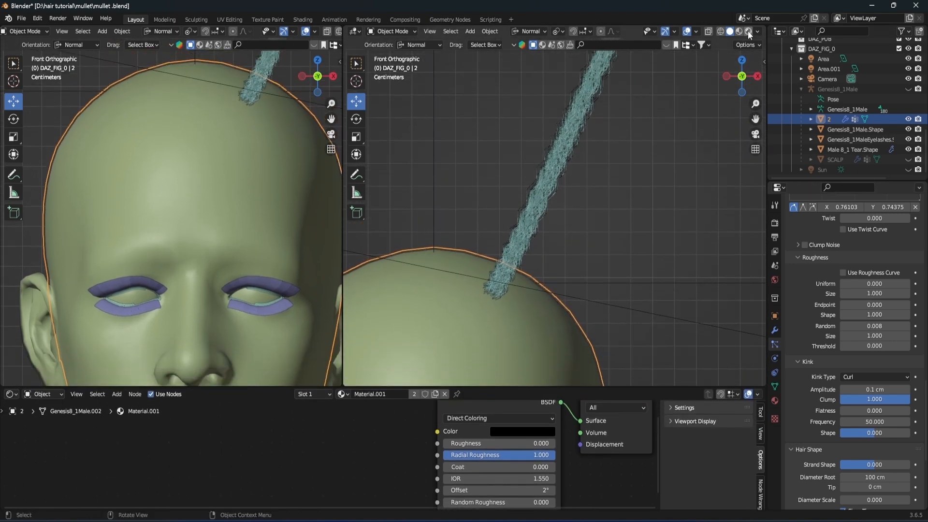
key("z")
left_click(687, 209)
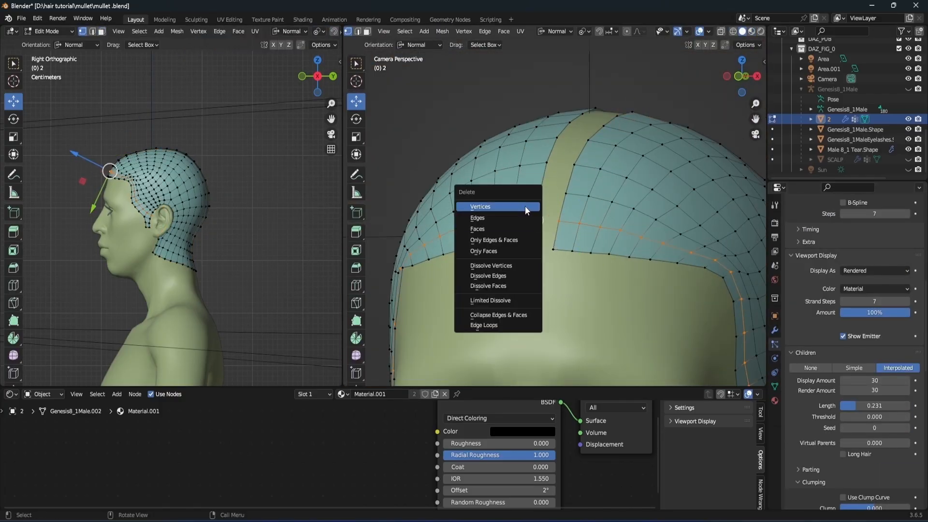
Delete the selected row of vertices just behind the scalp mesh's front hairline
left_click(526, 207)
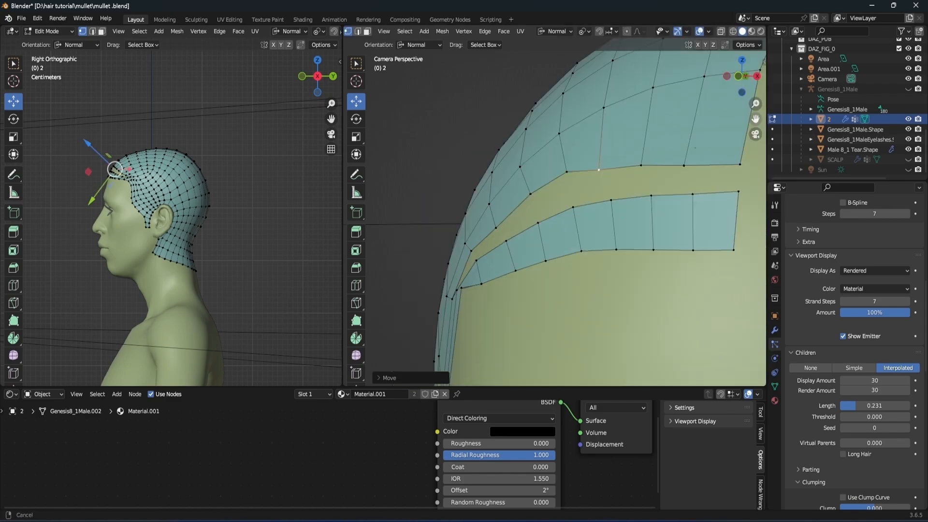